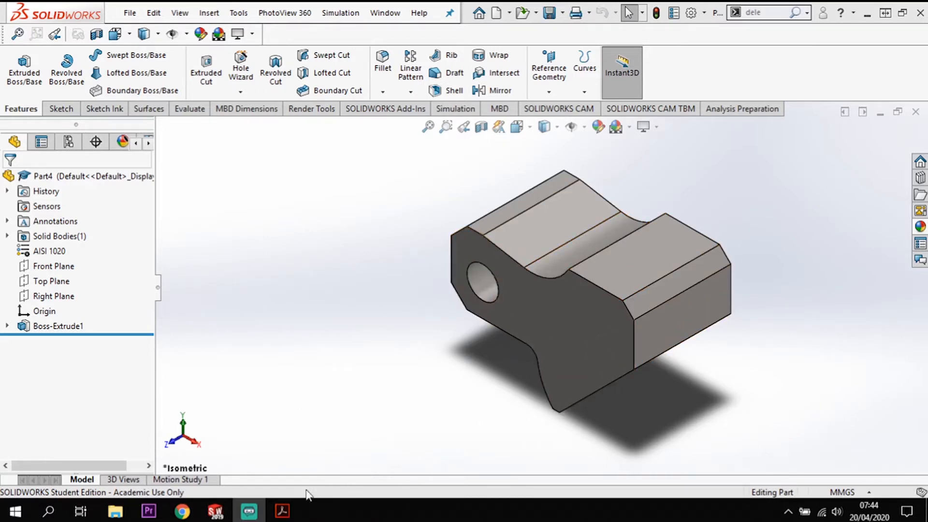
- Switch to CSWASampleExam.pdf in Acrobat and examine the Part Modeling views, including the profile dimensions and the lettered dimensions A, B and C
{"action": "left_click", "coordinate": [292, 514]}
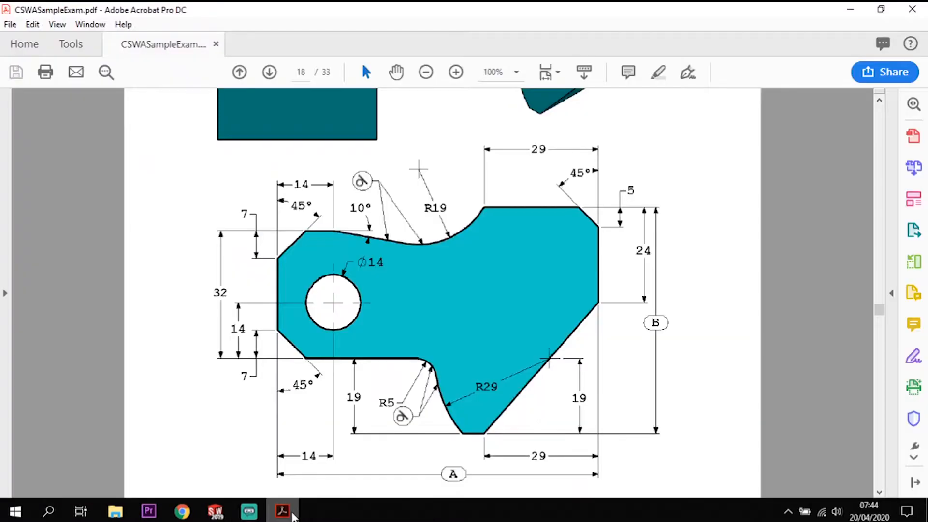
{"action": "scroll", "coordinate": [572, 339], "scroll_direction": "up", "scroll_amount": 6}
{"action": "scroll", "coordinate": [633, 321], "scroll_direction": "up", "scroll_amount": 1}
{"action": "scroll", "coordinate": [632, 321], "scroll_direction": "down", "scroll_amount": 1}
{"action": "scroll", "coordinate": [634, 322], "scroll_direction": "up", "scroll_amount": 1}
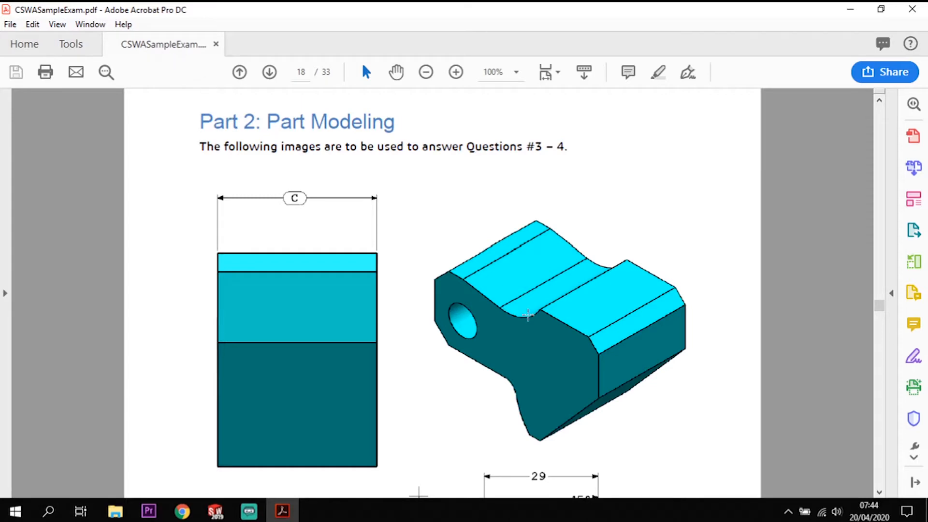
{"action": "scroll", "coordinate": [528, 315], "scroll_direction": "down", "scroll_amount": 6}
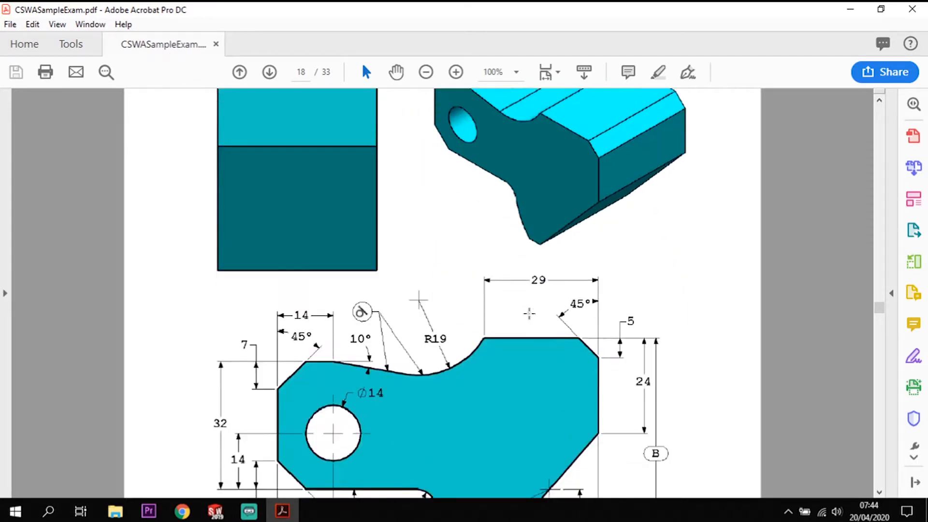
{"action": "scroll", "coordinate": [530, 313], "scroll_direction": "down", "scroll_amount": 4}
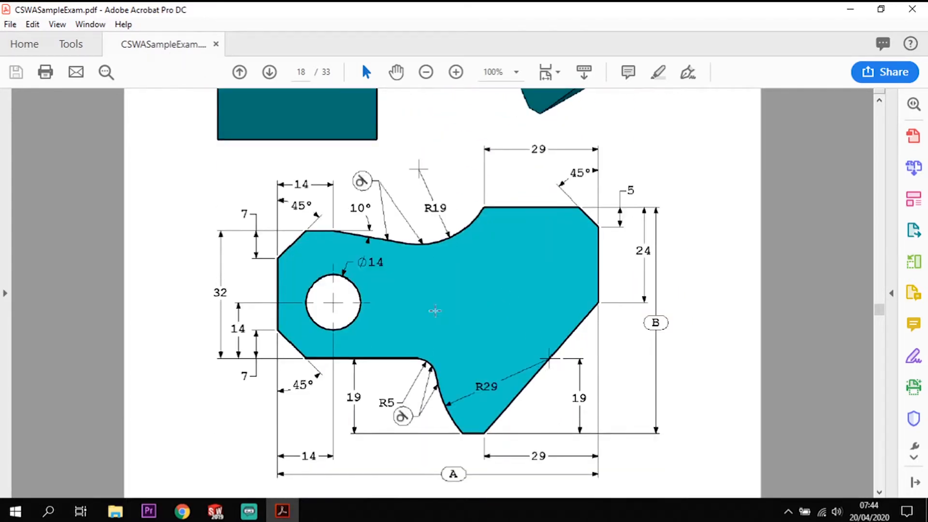
{"action": "scroll", "coordinate": [464, 362], "scroll_direction": "up", "scroll_amount": 7}
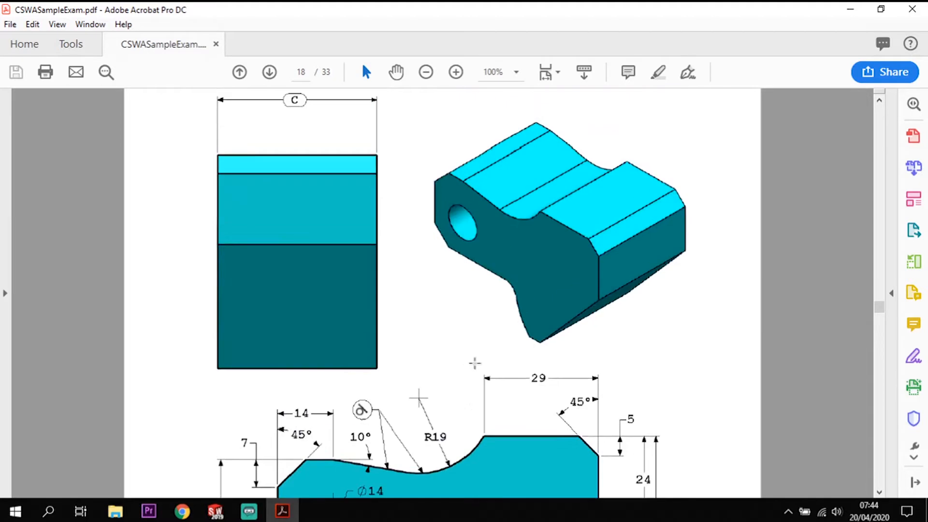
{"action": "scroll", "coordinate": [497, 483], "scroll_direction": "down", "scroll_amount": 6}
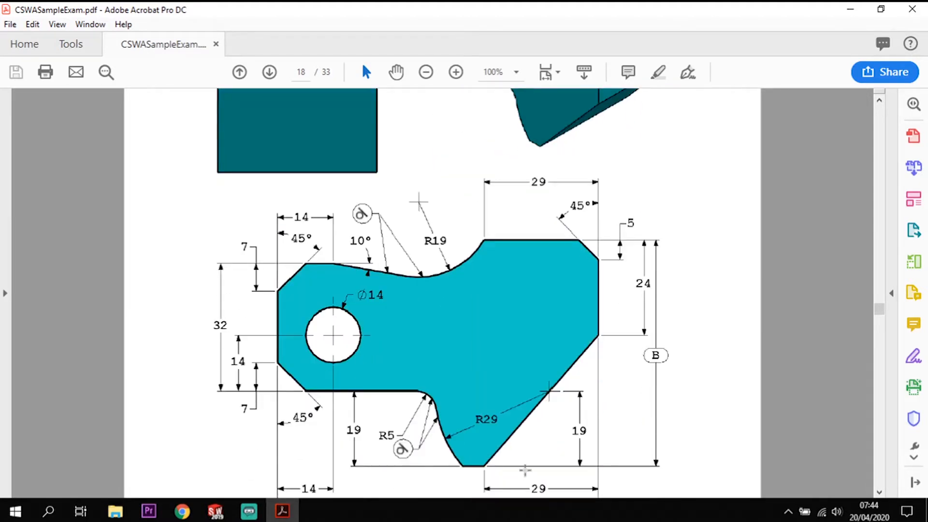
{"action": "scroll", "coordinate": [498, 297], "scroll_direction": "up", "scroll_amount": 6}
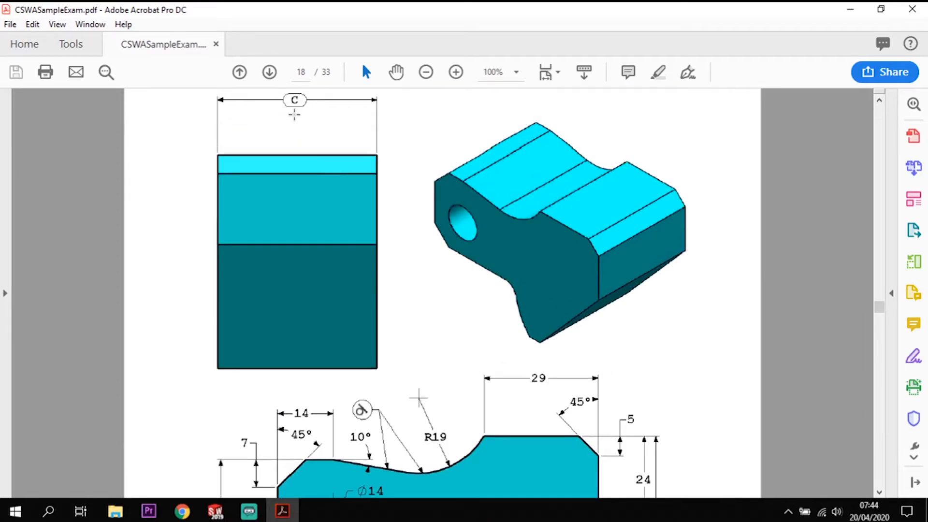
{"action": "scroll", "coordinate": [531, 392], "scroll_direction": "down", "scroll_amount": 7}
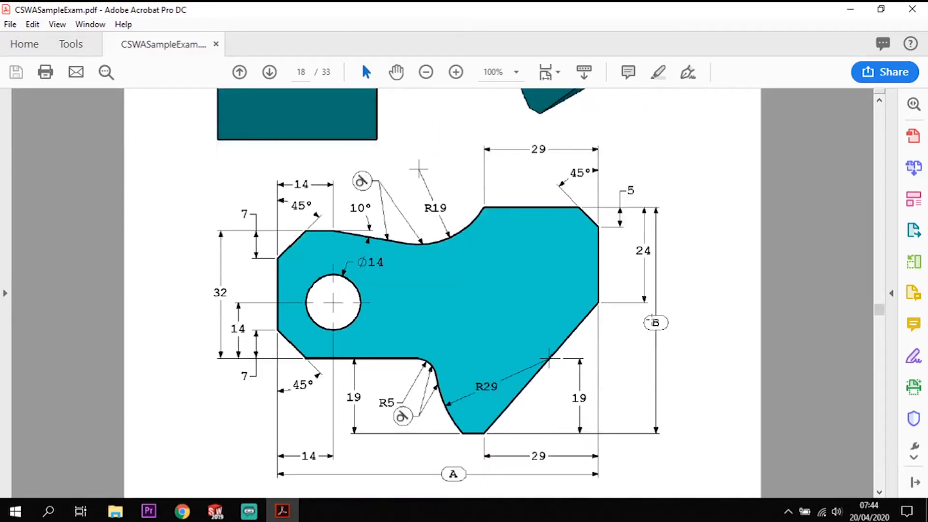
{"action": "scroll", "coordinate": [552, 384], "scroll_direction": "down", "scroll_amount": 2}
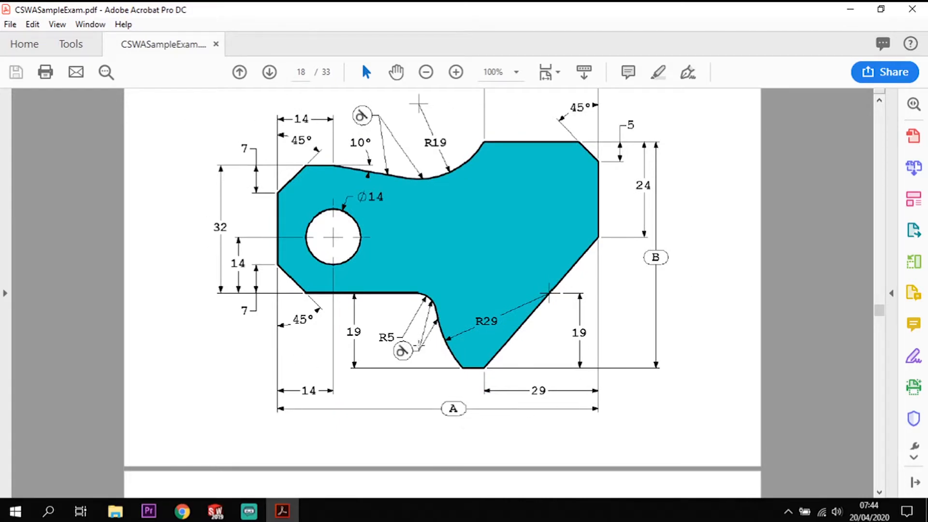
{"action": "scroll", "coordinate": [439, 360], "scroll_direction": "down", "scroll_amount": 3}
{"action": "scroll", "coordinate": [440, 357], "scroll_direction": "up", "scroll_amount": 1}
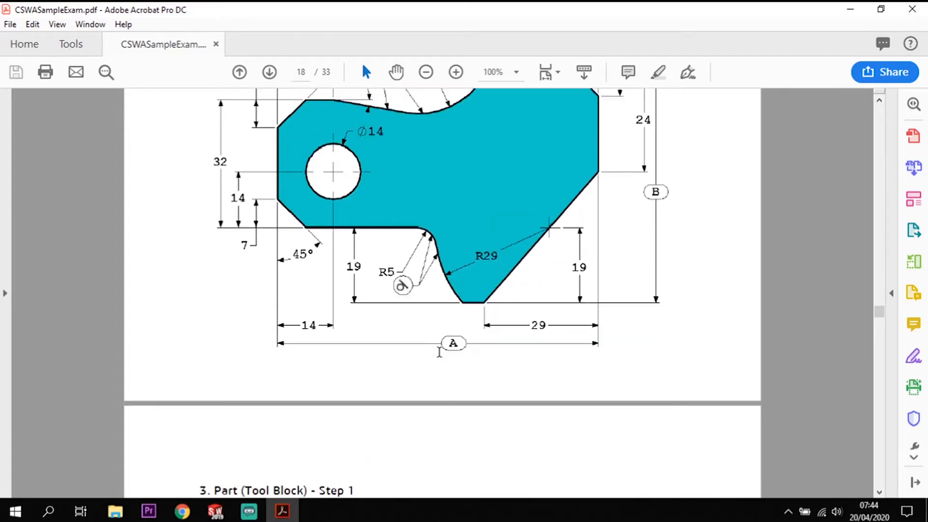
- Read the Tool Block Step 1 specification: unit system, material, density, the values for A, B and C, and the mass question
{"action": "scroll", "coordinate": [440, 354], "scroll_direction": "down", "scroll_amount": 3}
{"action": "scroll", "coordinate": [440, 356], "scroll_direction": "down", "scroll_amount": 7}
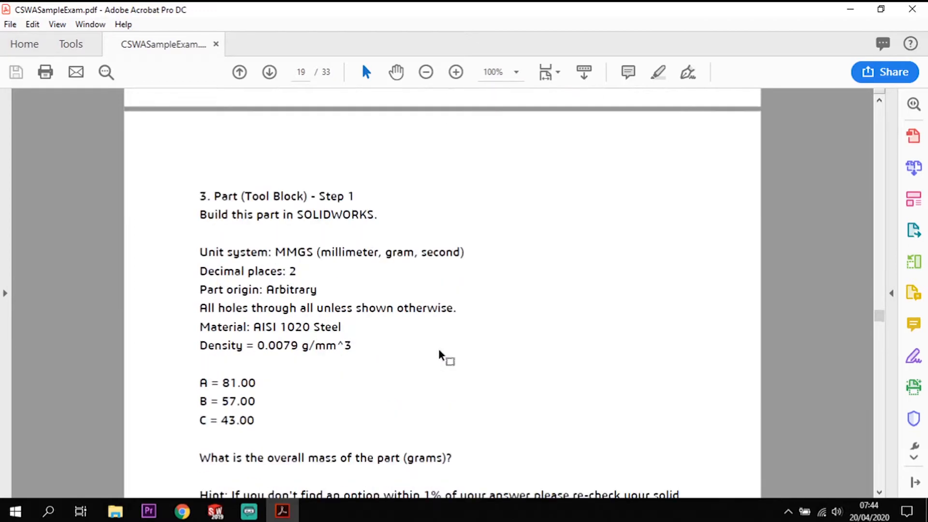
{"action": "scroll", "coordinate": [439, 356], "scroll_direction": "down", "scroll_amount": 1}
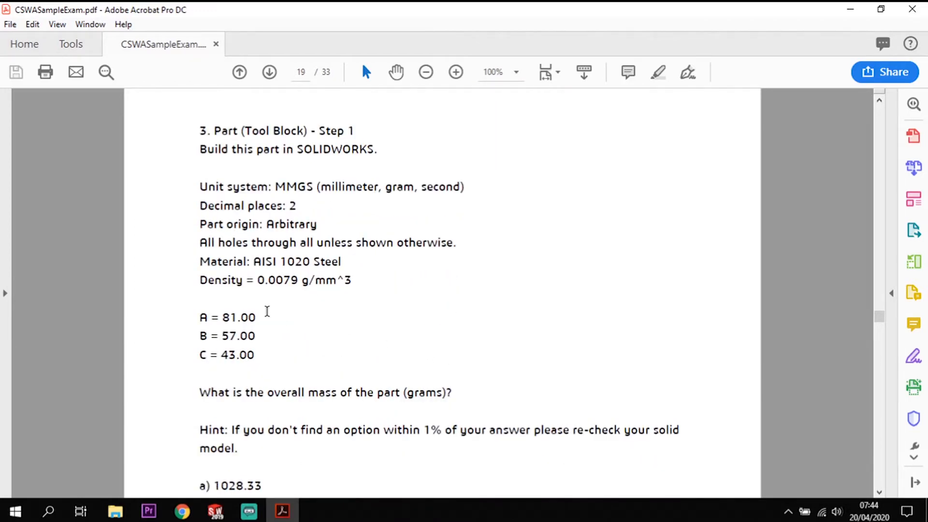
{"action": "left_click_drag", "start_coordinate": [255, 356], "coordinate": [189, 317]}
{"action": "left_click", "coordinate": [348, 356]}
{"action": "scroll", "coordinate": [371, 334], "scroll_direction": "down", "scroll_amount": 1}
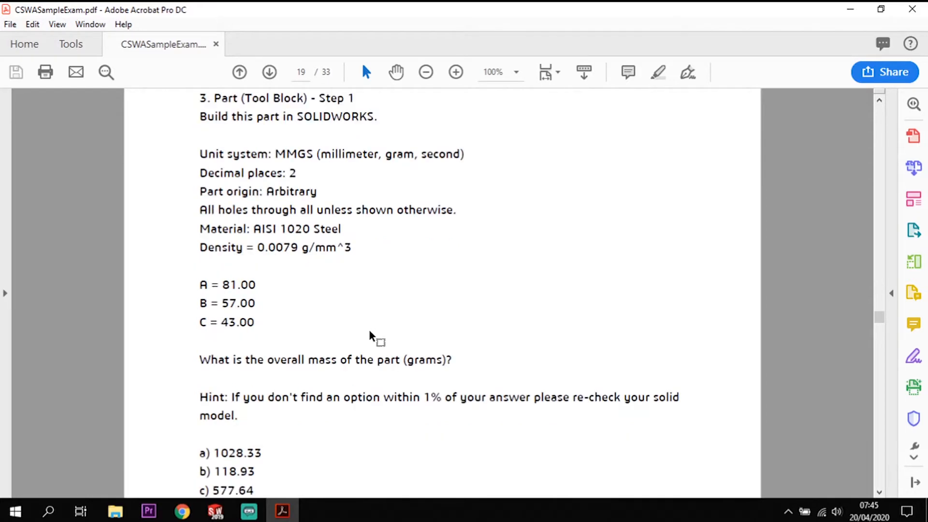
{"action": "scroll", "coordinate": [370, 334], "scroll_direction": "down", "scroll_amount": 1}
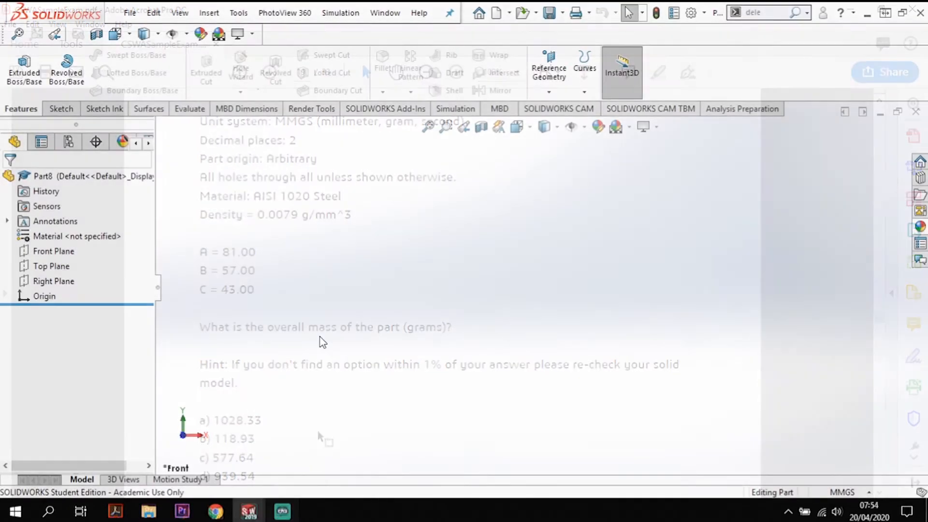
- Start a new sketch on the Front Plane of the new part in SOLIDWORKS
{"action": "left_click", "coordinate": [61, 252]}
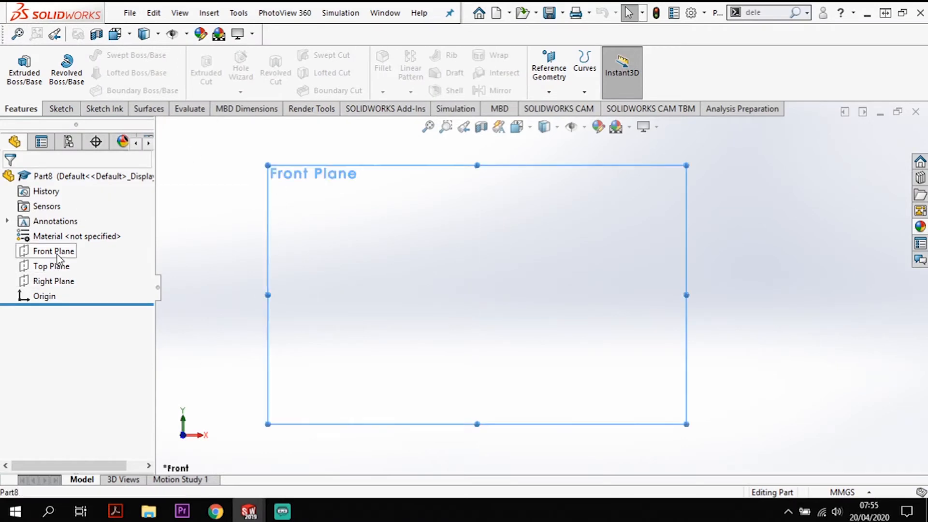
{"action": "left_click", "coordinate": [61, 108]}
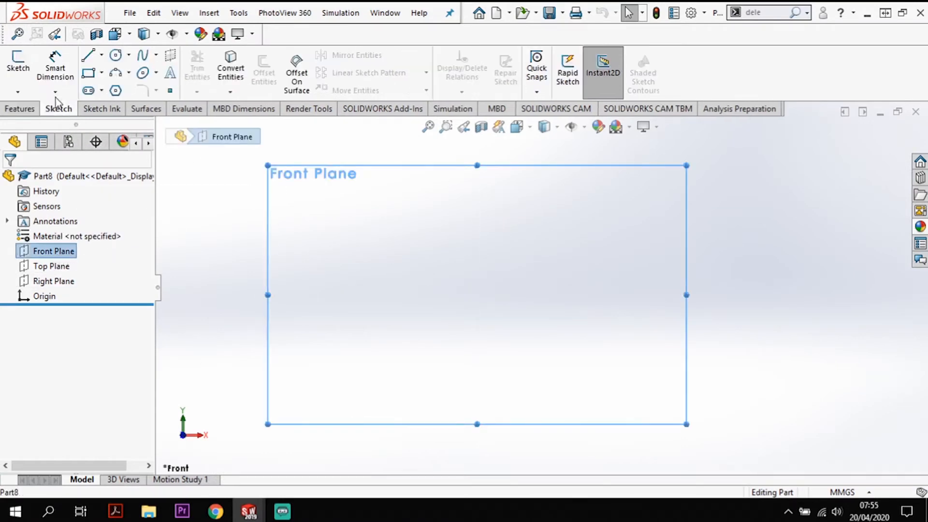
{"action": "left_click", "coordinate": [18, 63]}
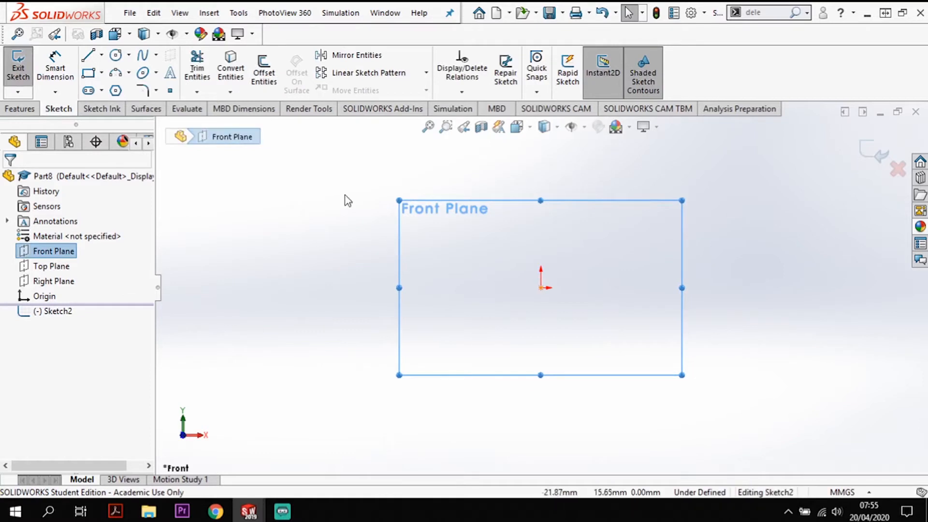
- Sketch connected lines from the origin: vertically up, diagonally up at 45°, horizontally, and gently sloping down for the profile's upper edge
{"action": "left_click", "coordinate": [89, 56]}
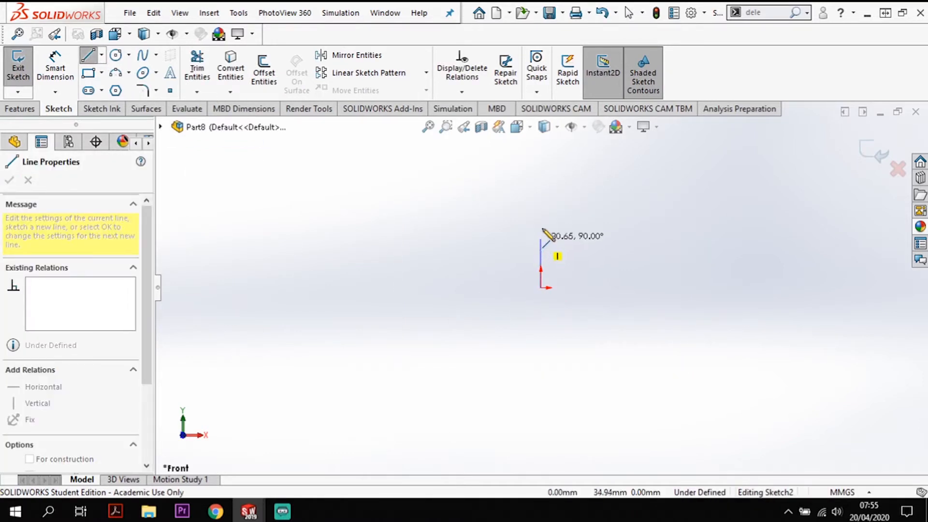
{"action": "left_click", "coordinate": [540, 226]}
{"action": "left_click", "coordinate": [571, 196]}
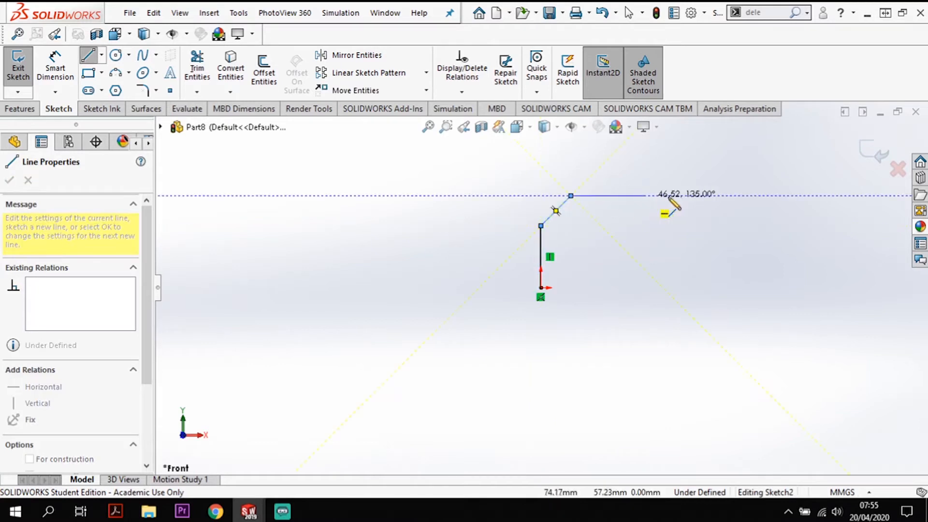
{"action": "left_click", "coordinate": [608, 196]}
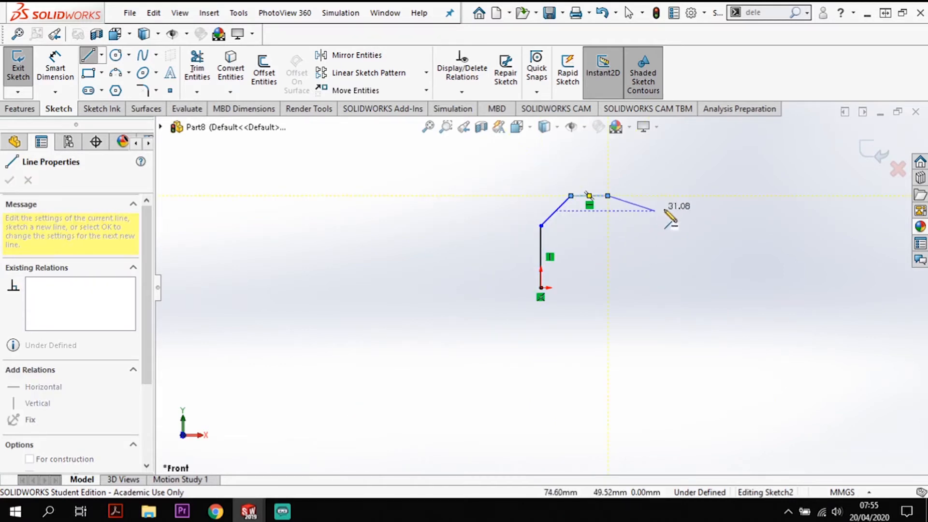
{"action": "left_click", "coordinate": [703, 211]}
- Continue from the sloping line with a rising tangent arc of about 107 mm radius
{"action": "key", "text": "a"}
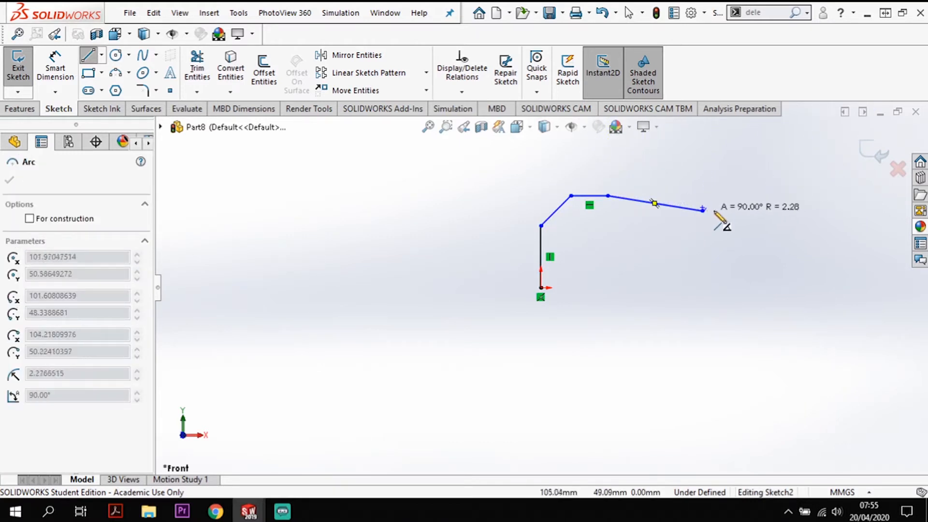
{"action": "left_click", "coordinate": [816, 190]}
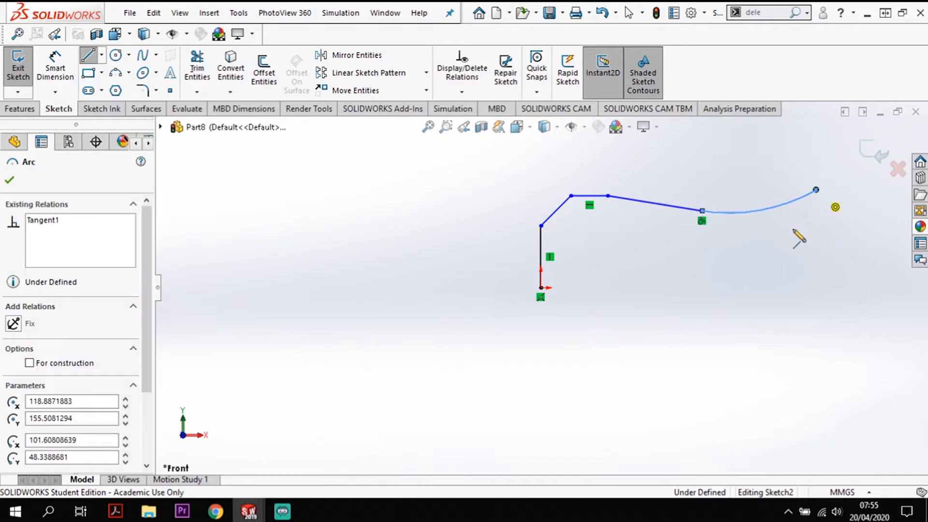
{"action": "key", "text": "Escape"}
{"action": "key", "text": "Escape"}
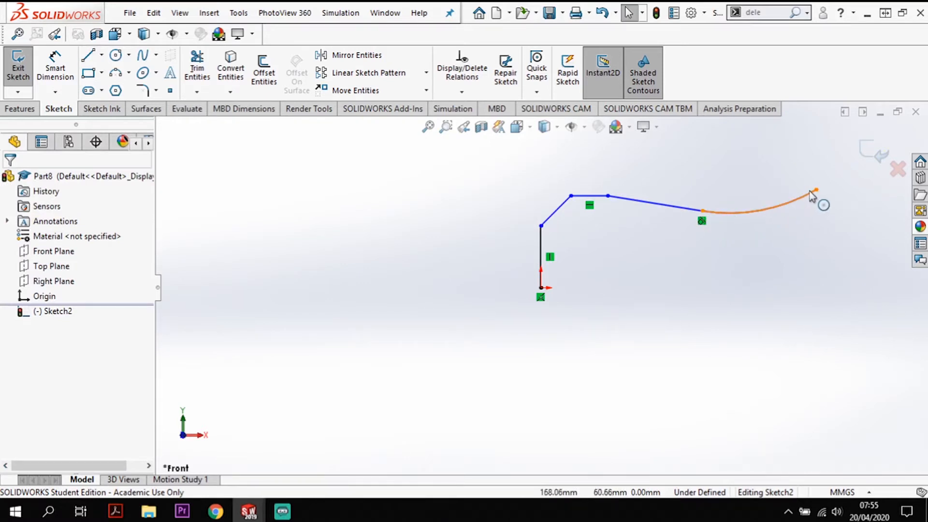
- Sketch connected lines from the arc's end: horizontal about 31 mm, a short downward chamfer, vertical down, and diagonal down toward the origin side
{"action": "left_click", "coordinate": [88, 55]}
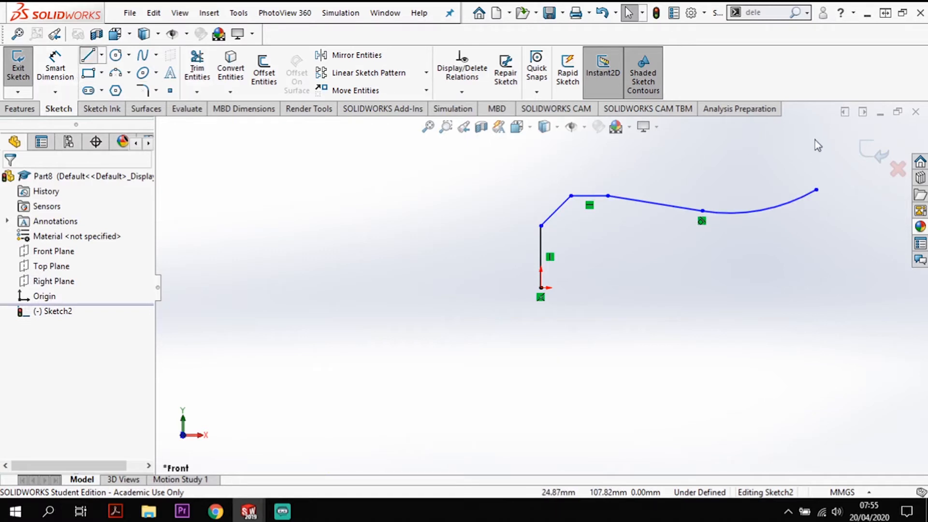
{"action": "left_click", "coordinate": [817, 189]}
{"action": "scroll", "coordinate": [864, 190], "scroll_direction": "down", "scroll_amount": 3}
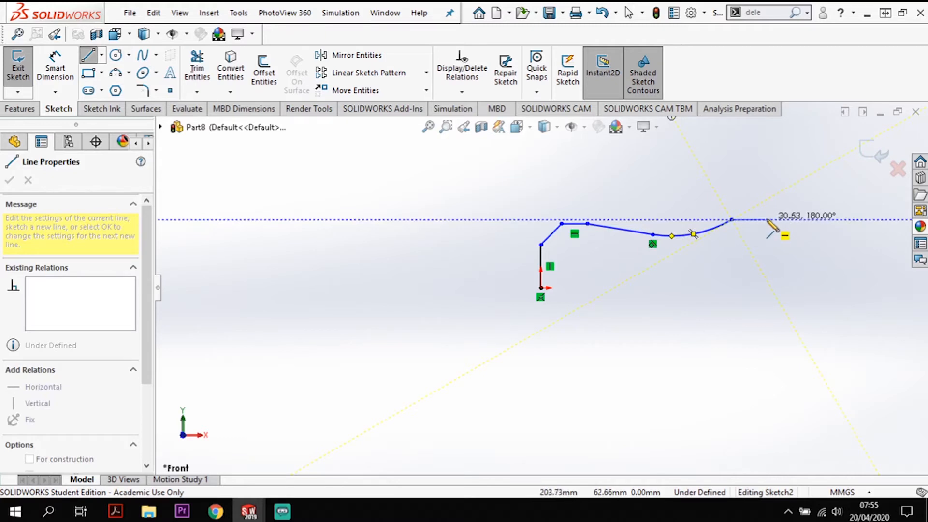
{"action": "left_click", "coordinate": [768, 220]}
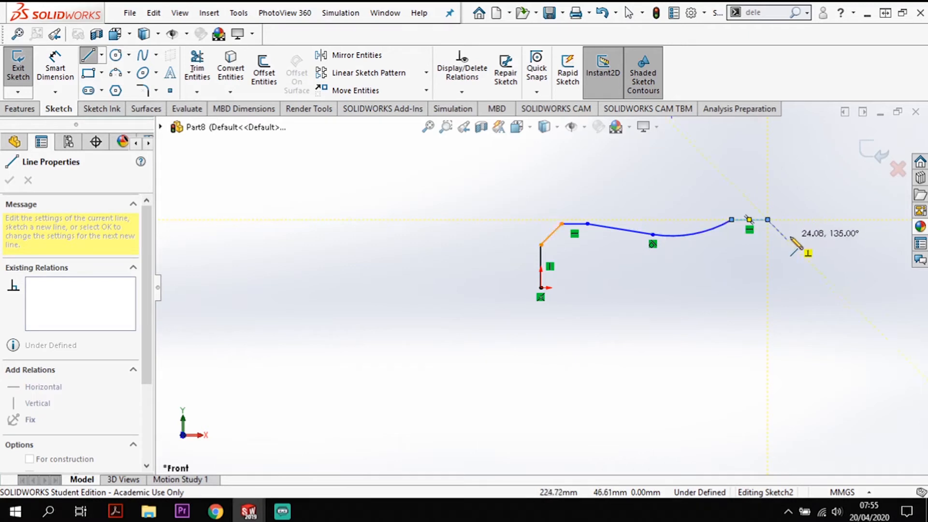
{"action": "left_click", "coordinate": [790, 234]}
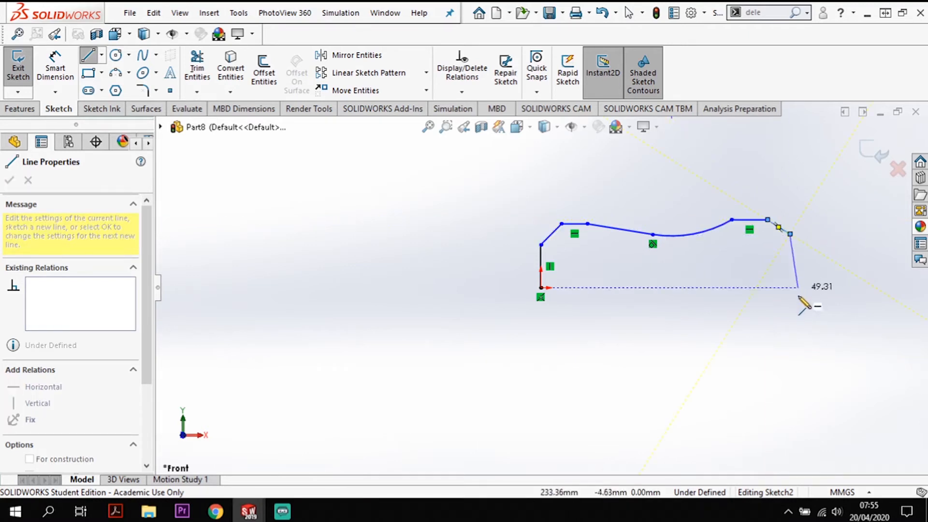
{"action": "left_click", "coordinate": [790, 277]}
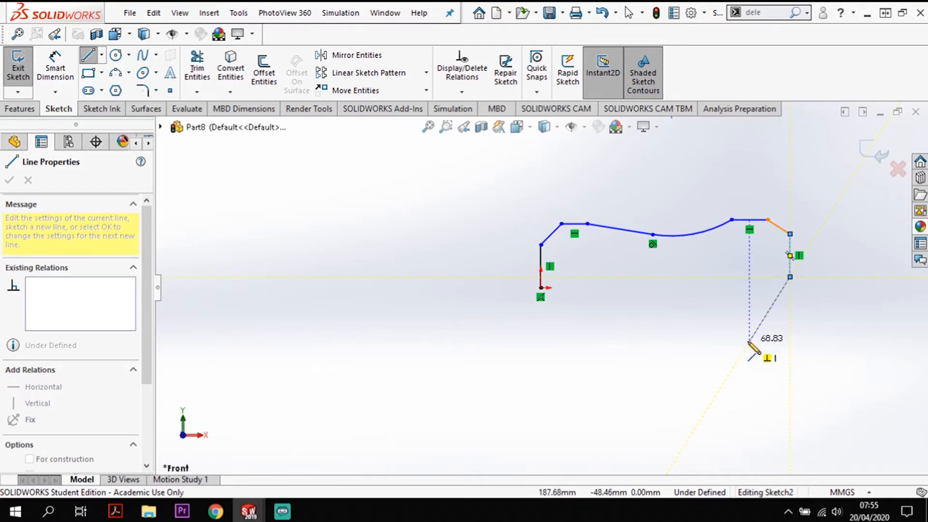
{"action": "left_click", "coordinate": [749, 342]}
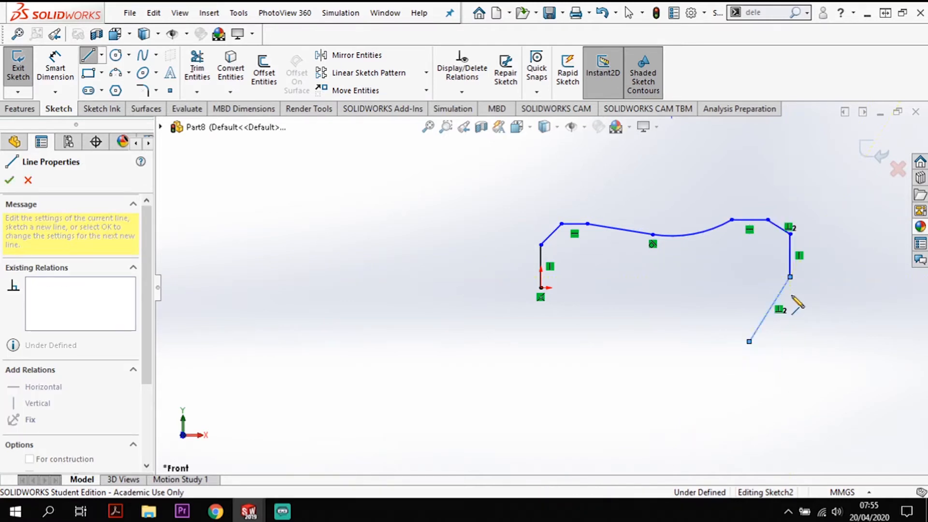
{"action": "key", "text": "Escape"}
{"action": "key", "text": "Escape"}
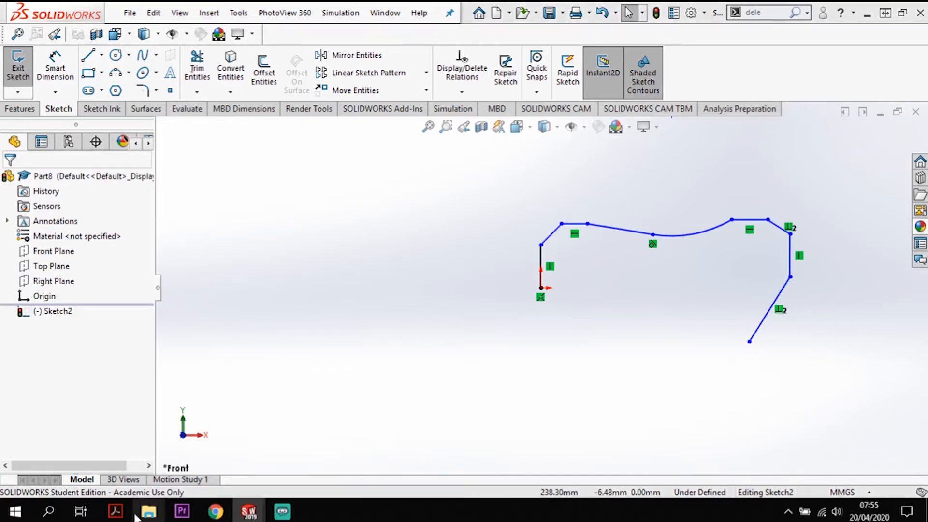
- Sketch from the origin a 45° line down to the right, a horizontal line about 79 mm long, and a tangent arc of about 29 mm radius
{"action": "left_click", "coordinate": [115, 511]}
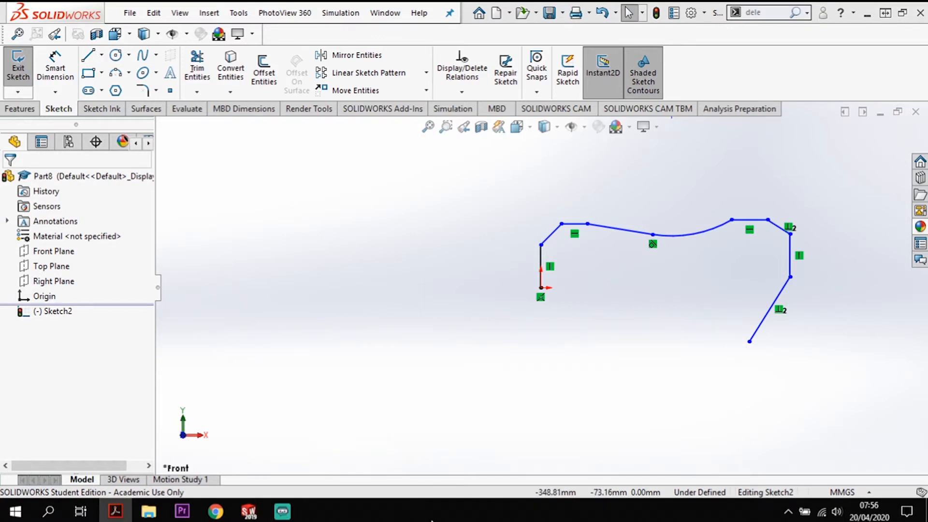
{"action": "left_click", "coordinate": [88, 55]}
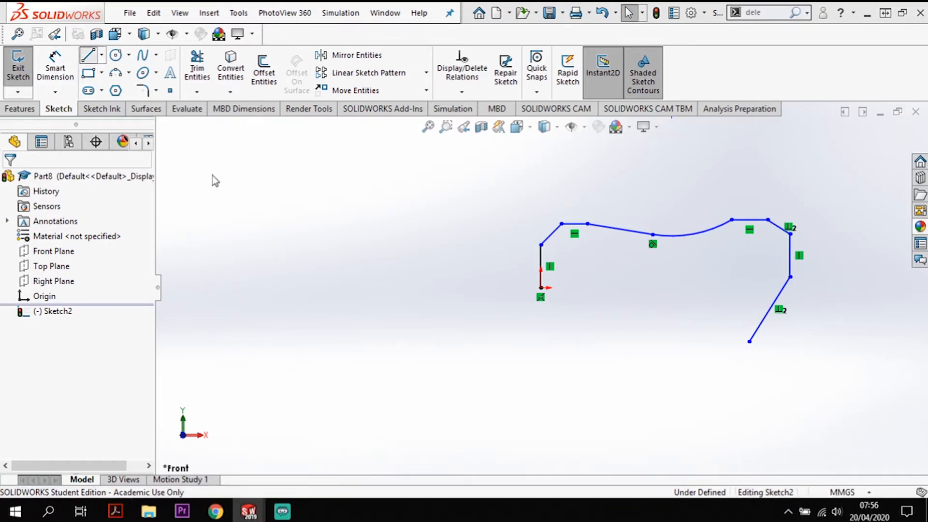
{"action": "left_click", "coordinate": [542, 288]}
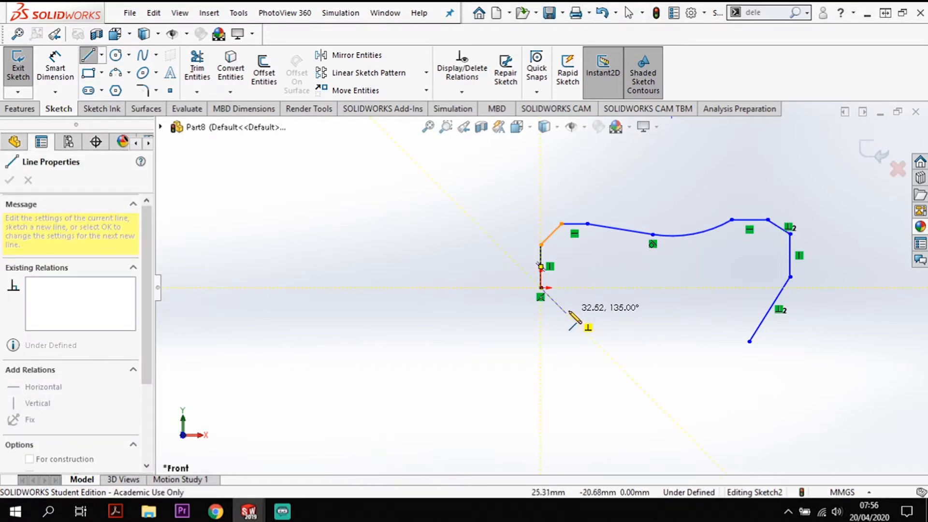
{"action": "left_click", "coordinate": [566, 312]}
{"action": "left_click", "coordinate": [653, 313]}
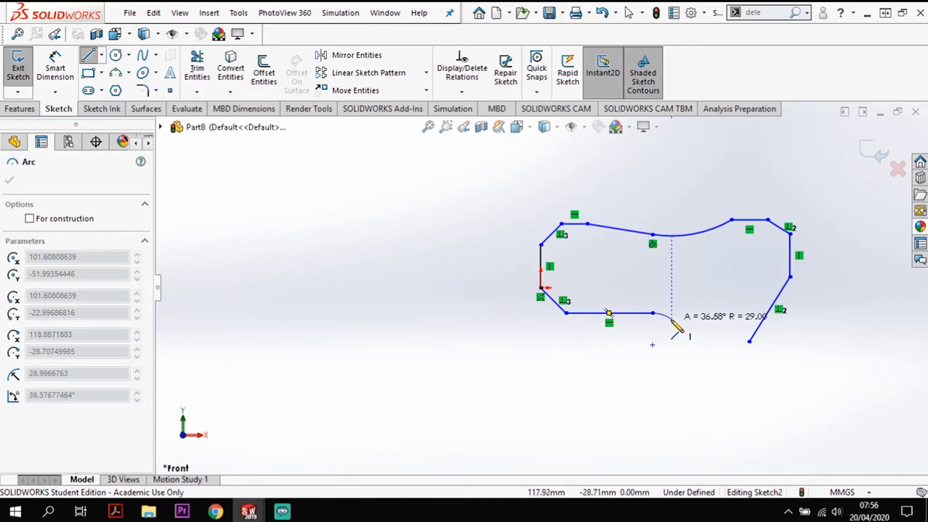
{"action": "left_click", "coordinate": [672, 319]}
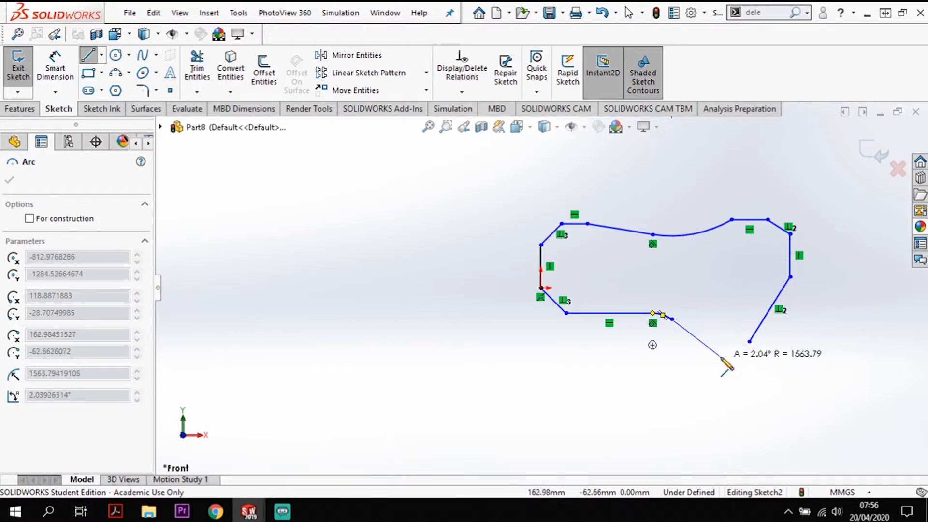
- Try to continue the lower edge with a nearly straight arc of about 1564 mm radius and a horizontal line about 20 mm long
{"action": "left_click", "coordinate": [720, 357]}
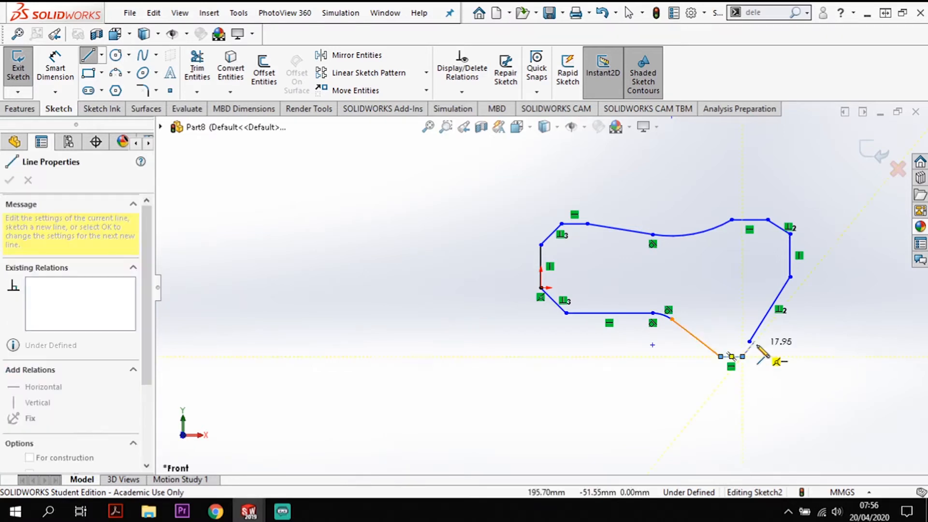
{"action": "left_click", "coordinate": [743, 356]}
{"action": "key", "text": "Escape"}
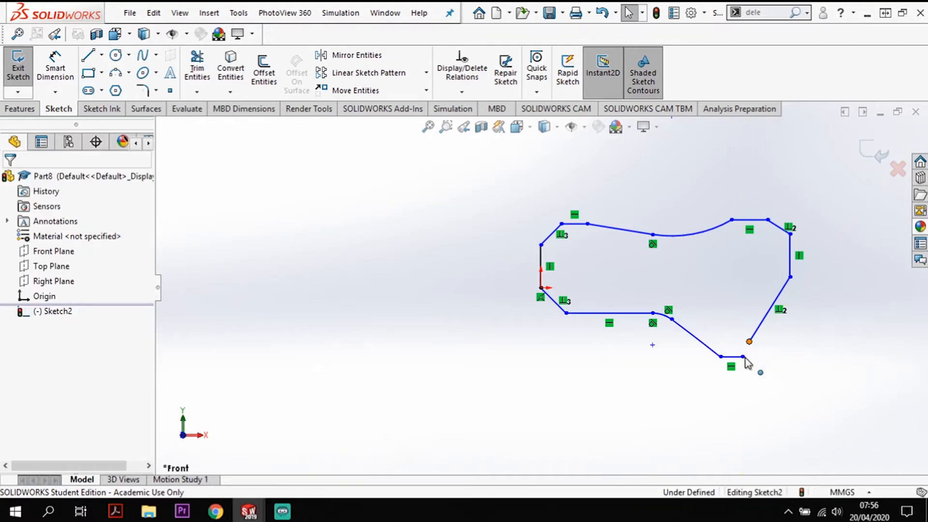
- Delete the nearly straight arc and the short horizontal line after it from the lower edge
{"action": "left_click", "coordinate": [743, 357]}
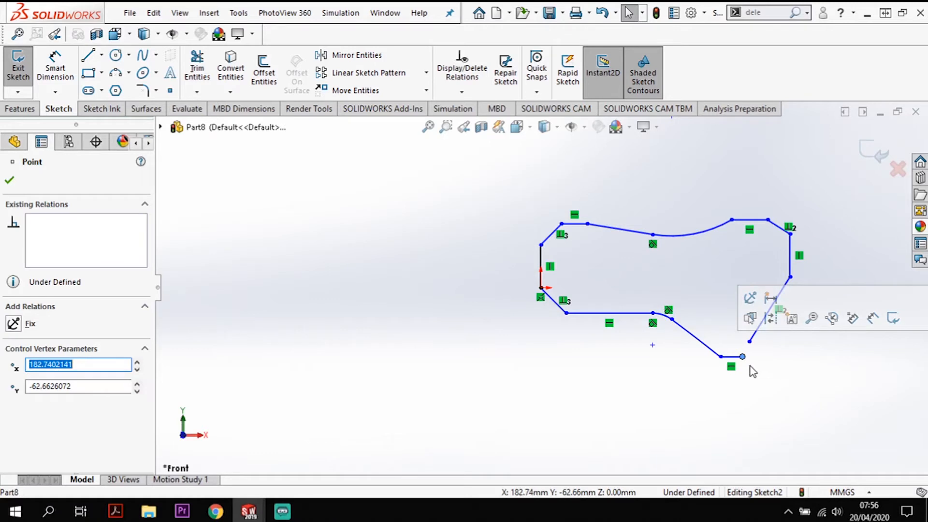
{"action": "left_click", "coordinate": [700, 344]}
{"action": "key", "text": "Delete"}
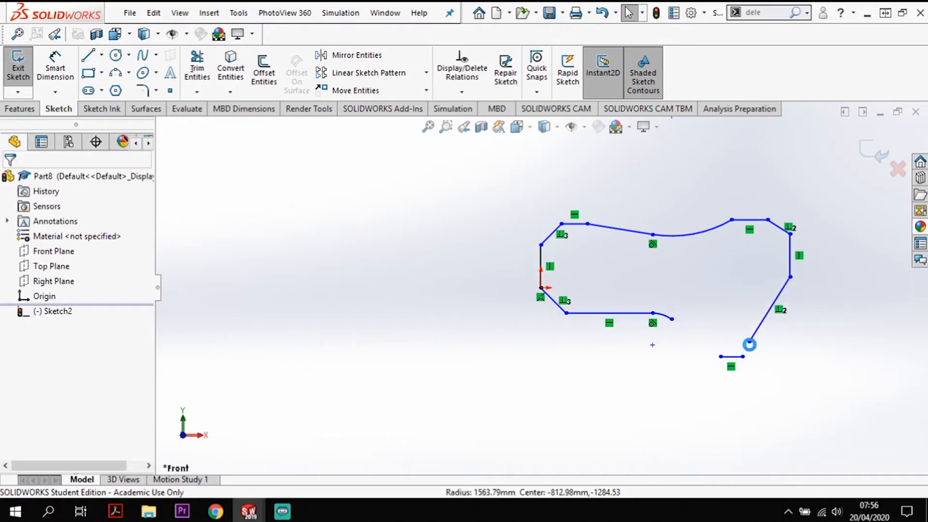
{"action": "left_click", "coordinate": [731, 357]}
{"action": "key", "text": "Delete"}
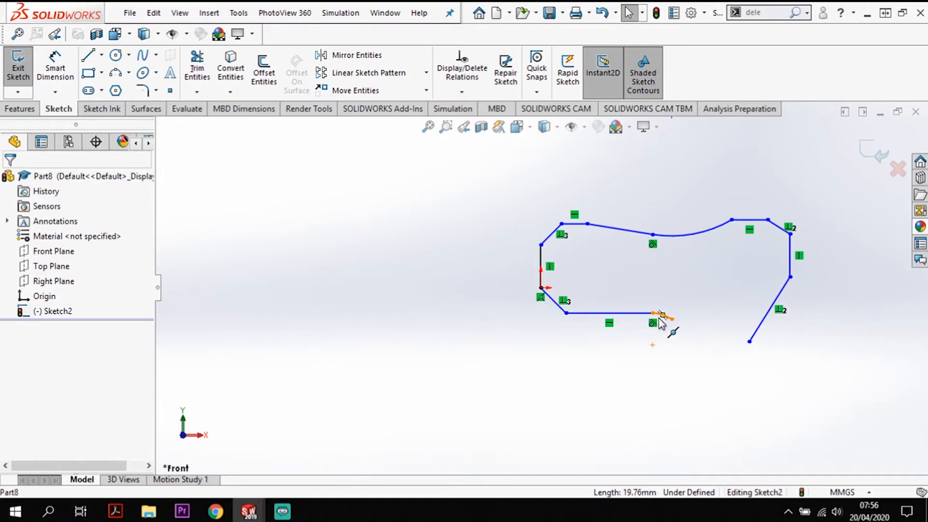
- Close the profile from the small arc's end with a reverse arc of about 138 mm radius and a line about 20 mm long
{"action": "left_click", "coordinate": [89, 56]}
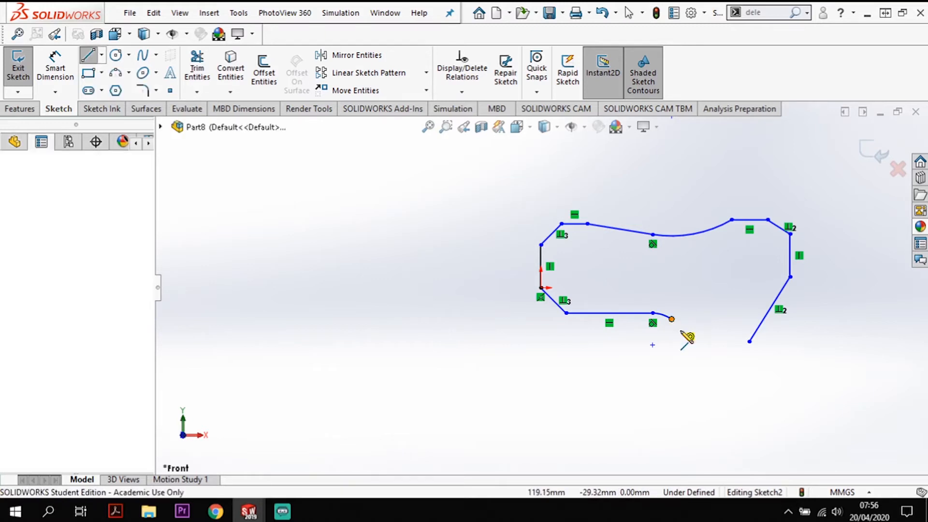
{"action": "left_click", "coordinate": [671, 319]}
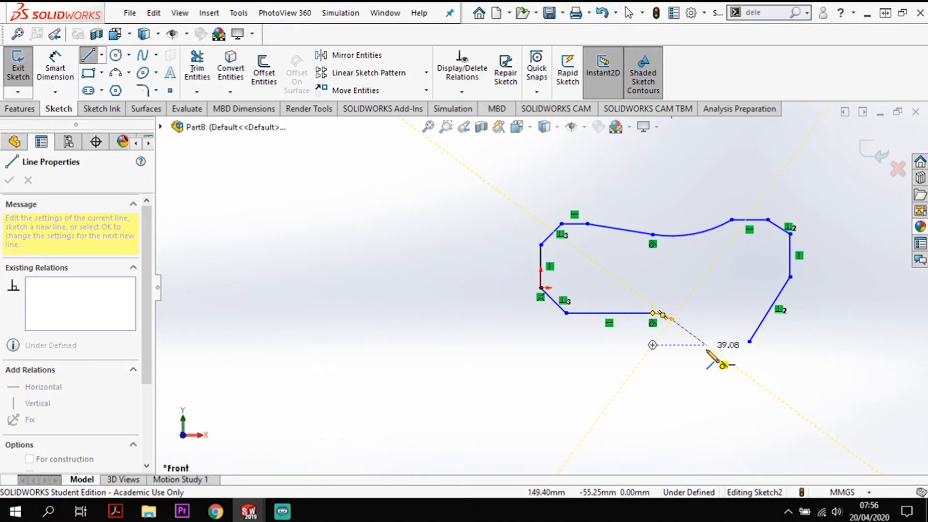
{"action": "key", "text": "a"}
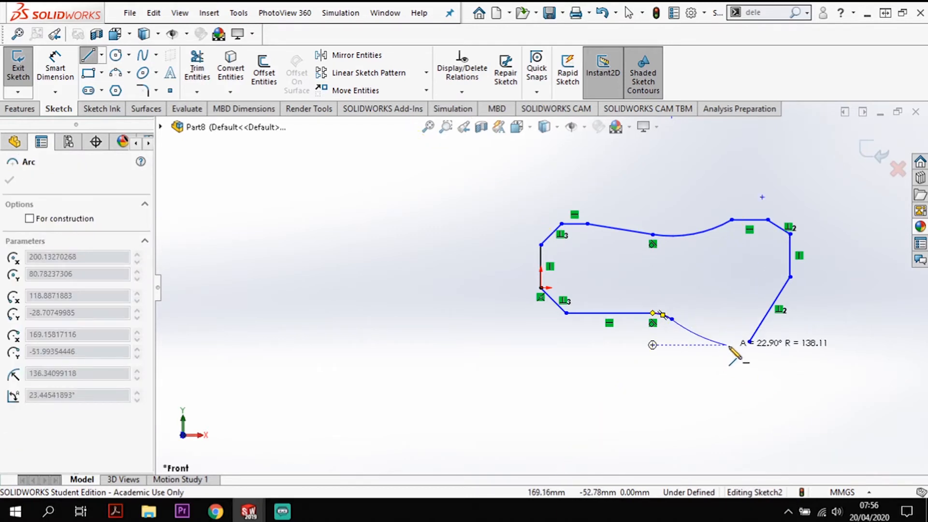
{"action": "left_click", "coordinate": [728, 345]}
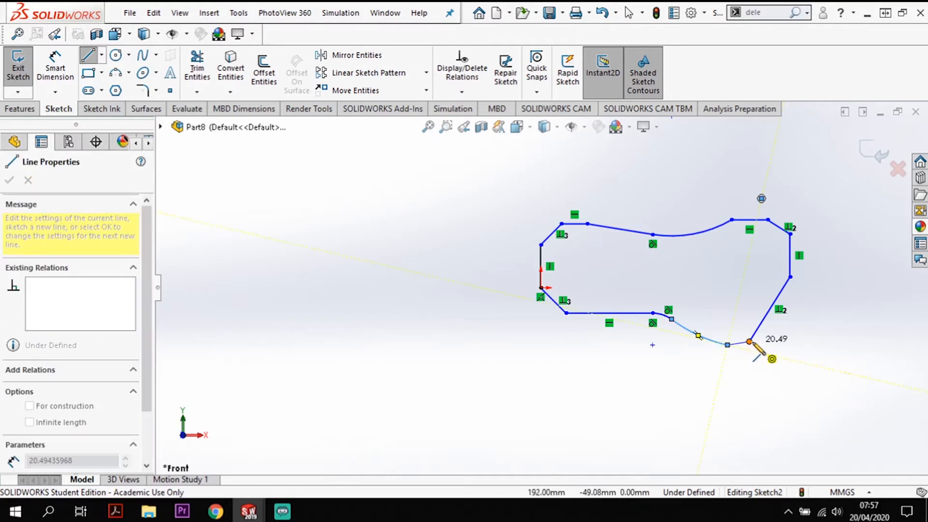
{"action": "left_click", "coordinate": [750, 343]}
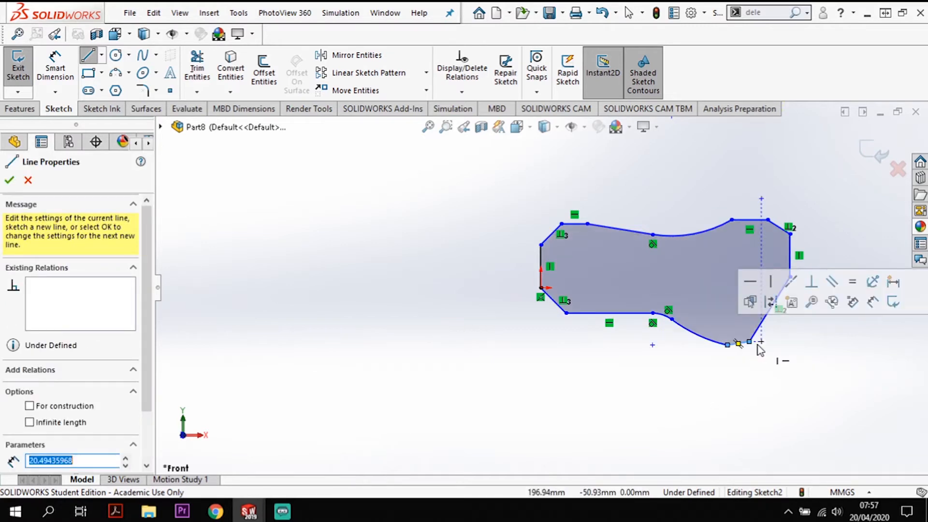
{"action": "key", "text": "Escape"}
- Make the short closing line at the profile's lowest edge horizontal
{"action": "scroll", "coordinate": [761, 350], "scroll_direction": "down", "scroll_amount": 3}
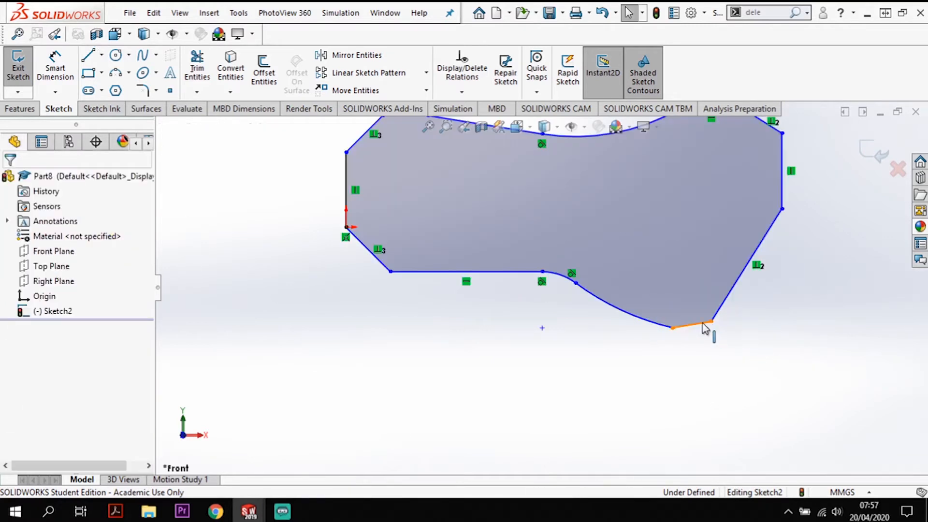
{"action": "left_click", "coordinate": [705, 328]}
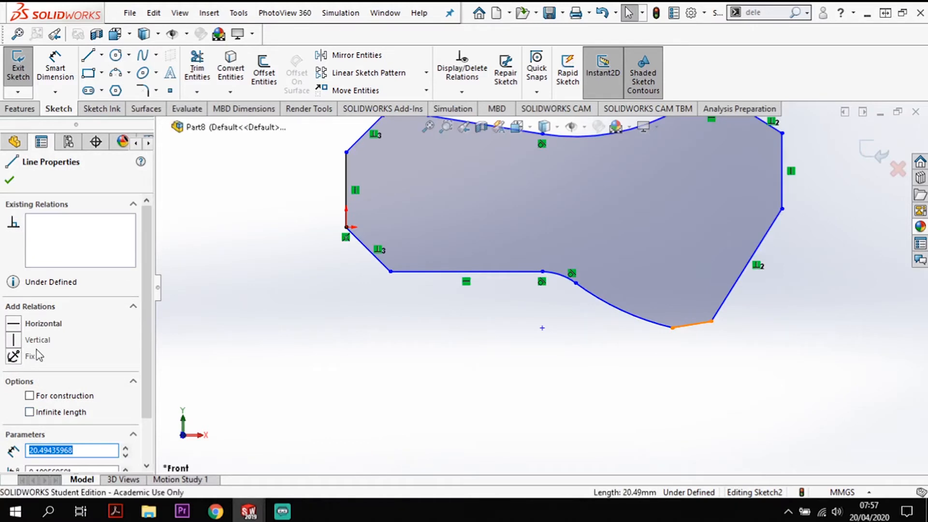
{"action": "left_click", "coordinate": [44, 324]}
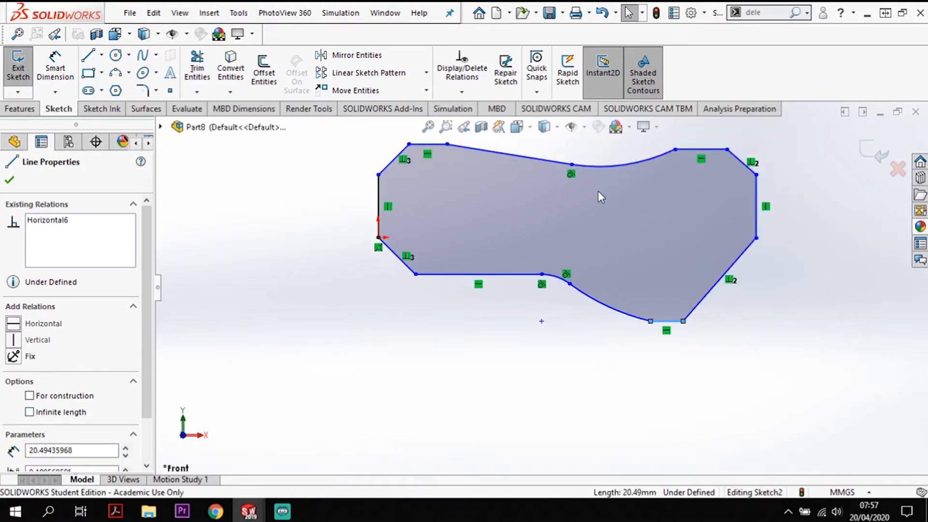
- Dimension the vertical distance between the upper-left and lower-left horizontal lines as 32 mm
{"action": "scroll", "coordinate": [540, 283], "scroll_direction": "up", "scroll_amount": 1}
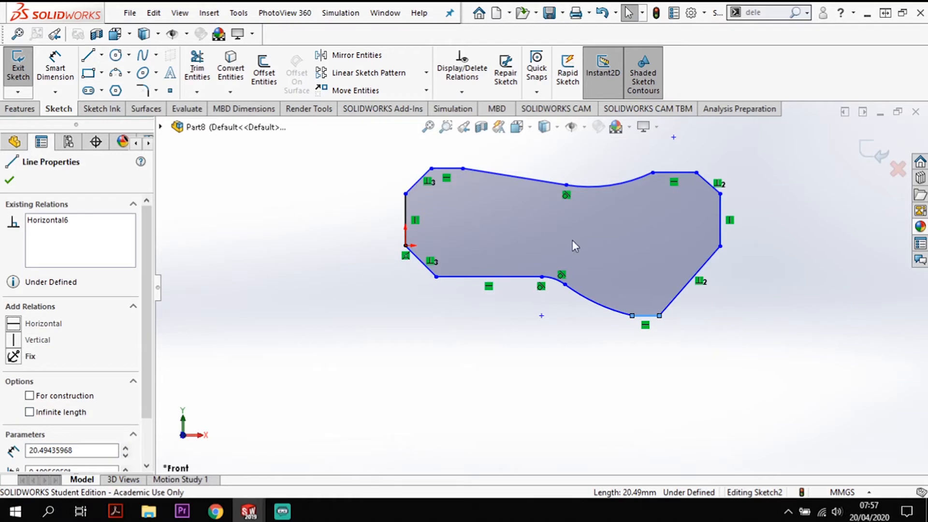
{"action": "left_click", "coordinate": [43, 64]}
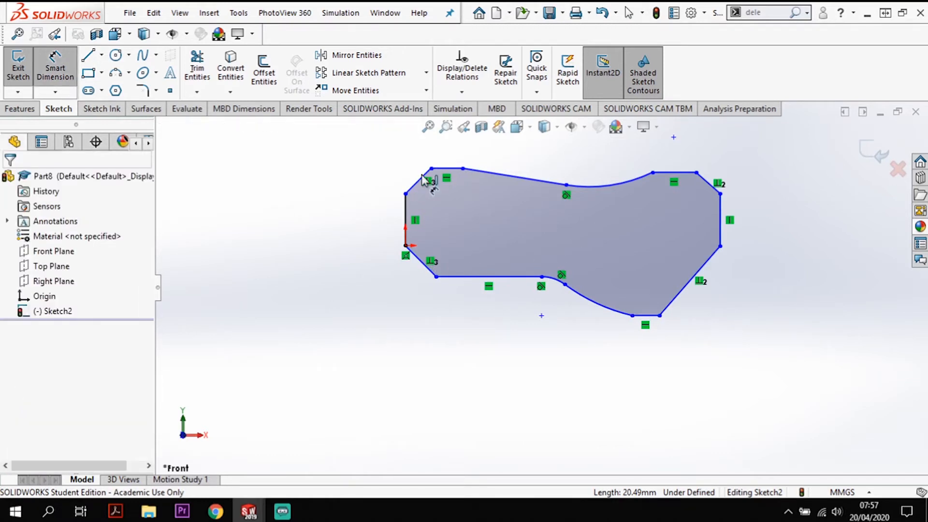
{"action": "left_click", "coordinate": [465, 277]}
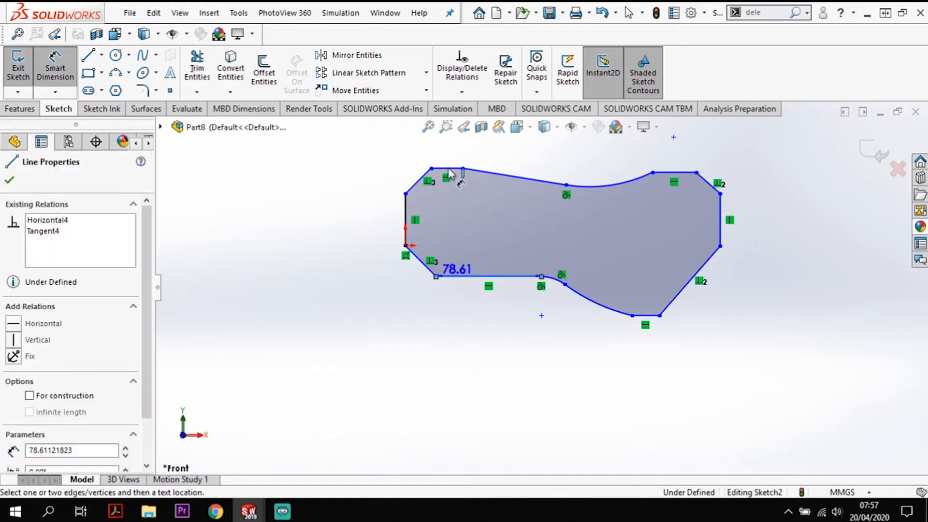
{"action": "left_click", "coordinate": [447, 169]}
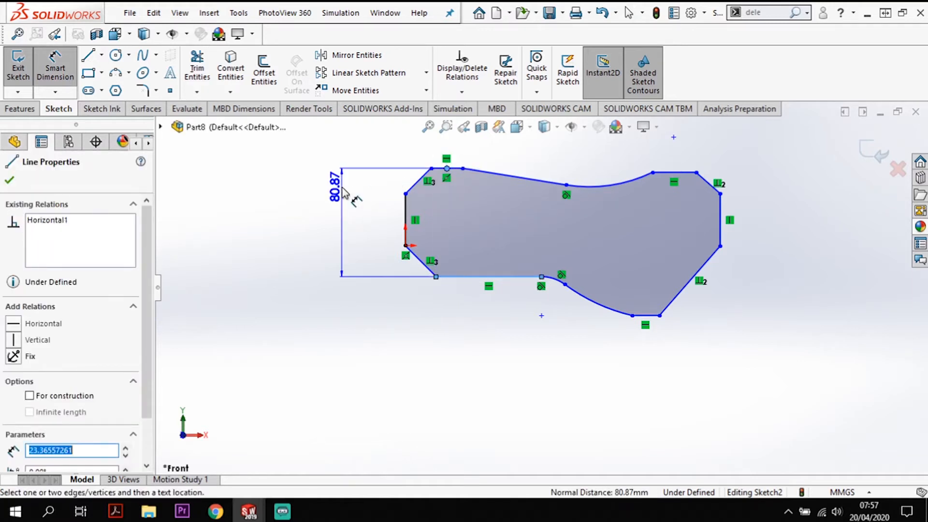
{"action": "left_click", "coordinate": [353, 222]}
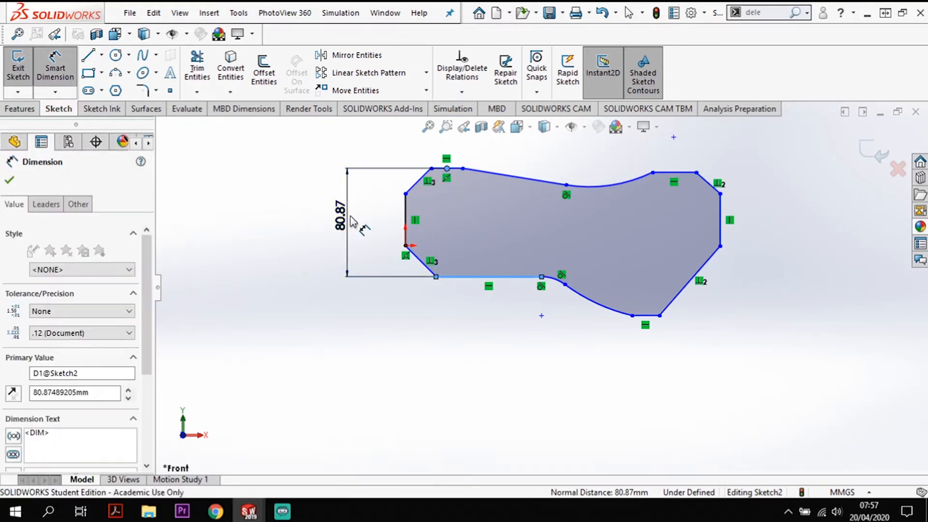
{"action": "type", "text": "32"}
{"action": "key", "text": "Return"}
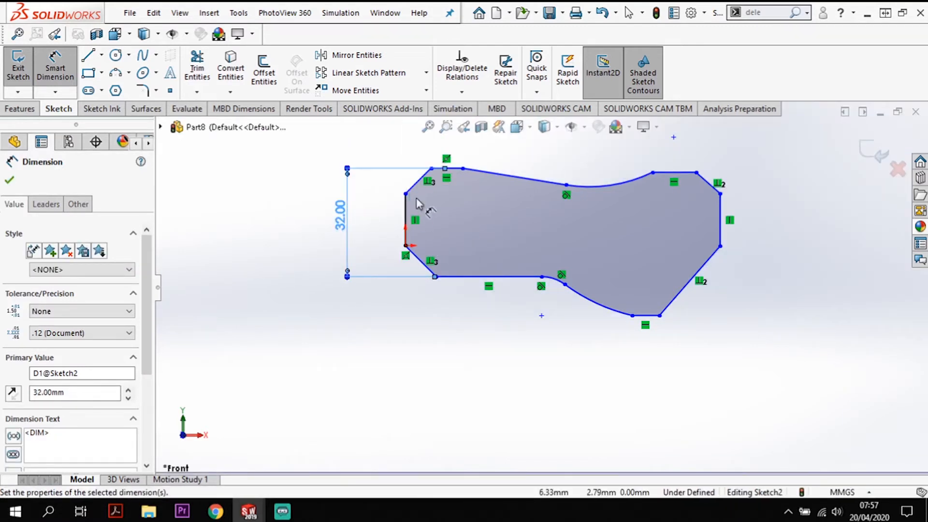
- Dimension the angle between the lower-left diagonal line and the adjoining horizontal line as 45°
{"action": "scroll", "coordinate": [421, 274], "scroll_direction": "down", "scroll_amount": 1}
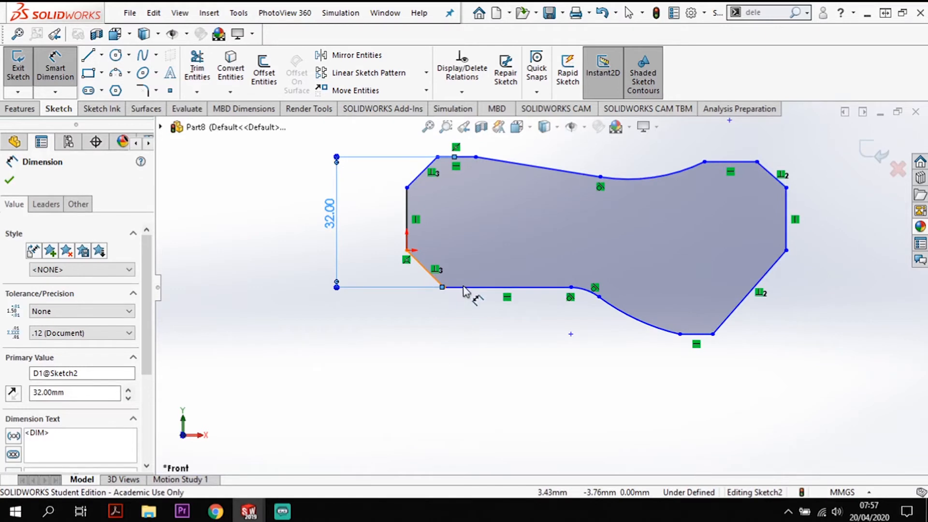
{"action": "left_click", "coordinate": [427, 272]}
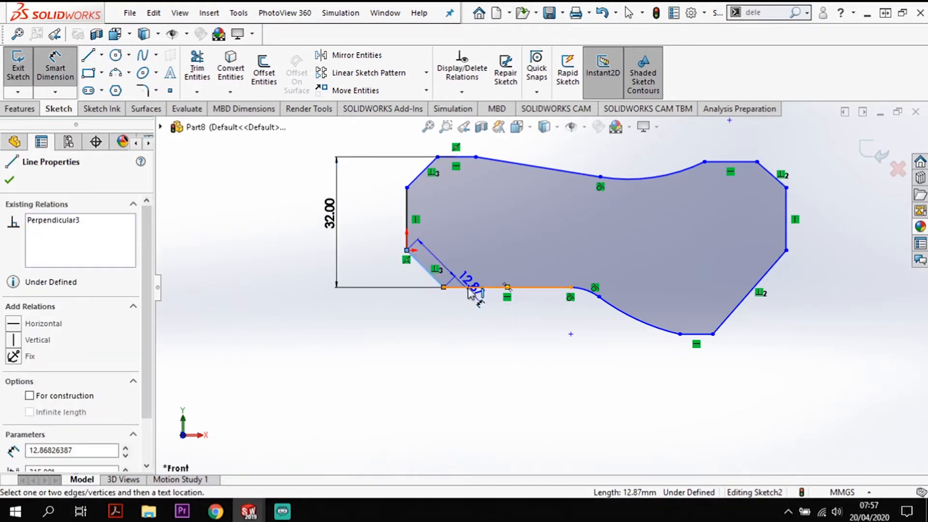
{"action": "left_click", "coordinate": [467, 289]}
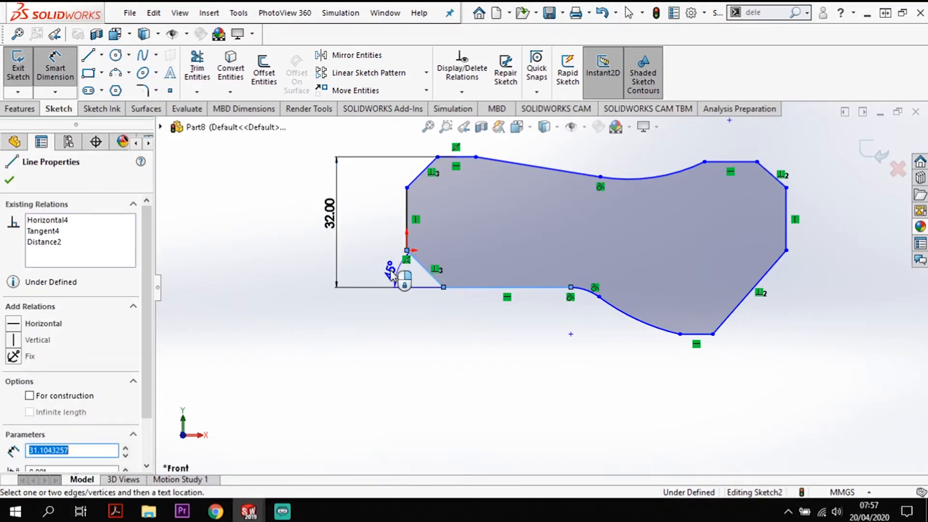
{"action": "left_click", "coordinate": [382, 275]}
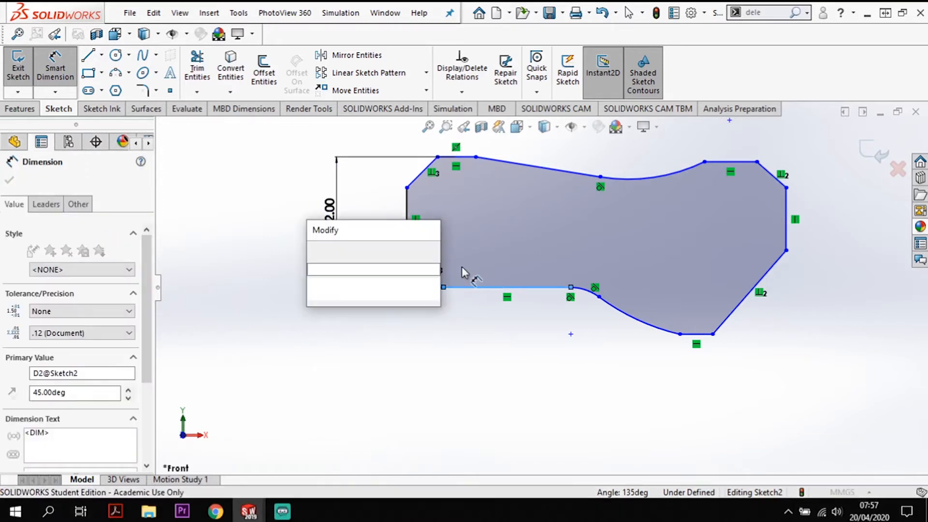
{"action": "left_click", "coordinate": [316, 250]}
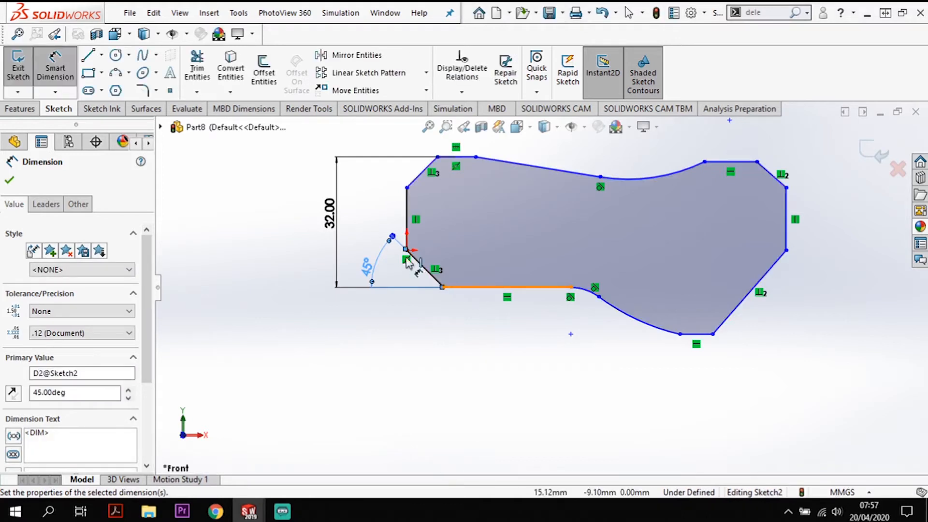
- Dimension the vertical distance from the origin to the lower horizontal line as 7 mm
{"action": "left_click", "coordinate": [484, 287]}
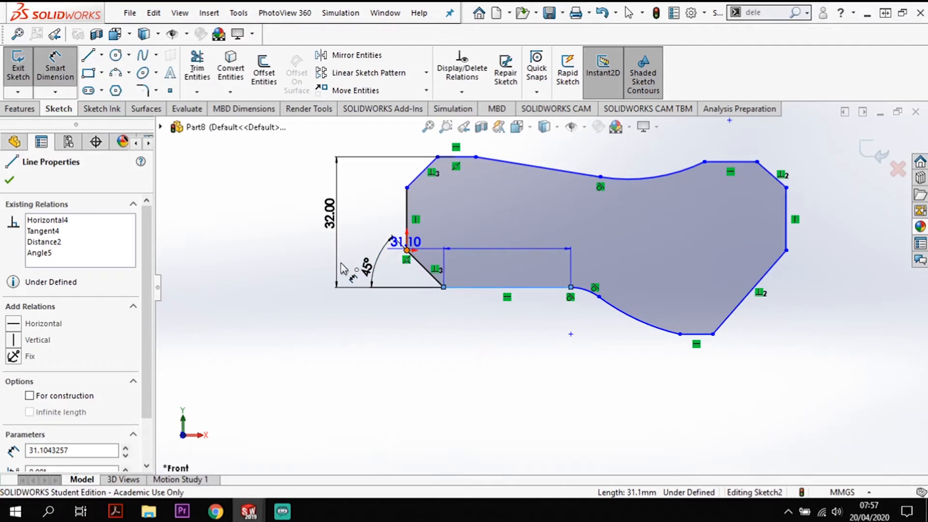
{"action": "left_click", "coordinate": [407, 250]}
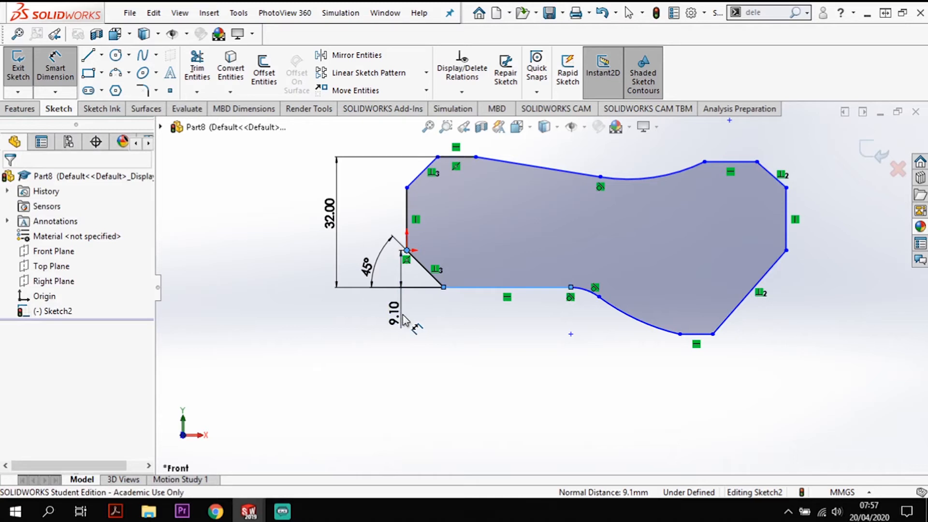
{"action": "left_click", "coordinate": [405, 320]}
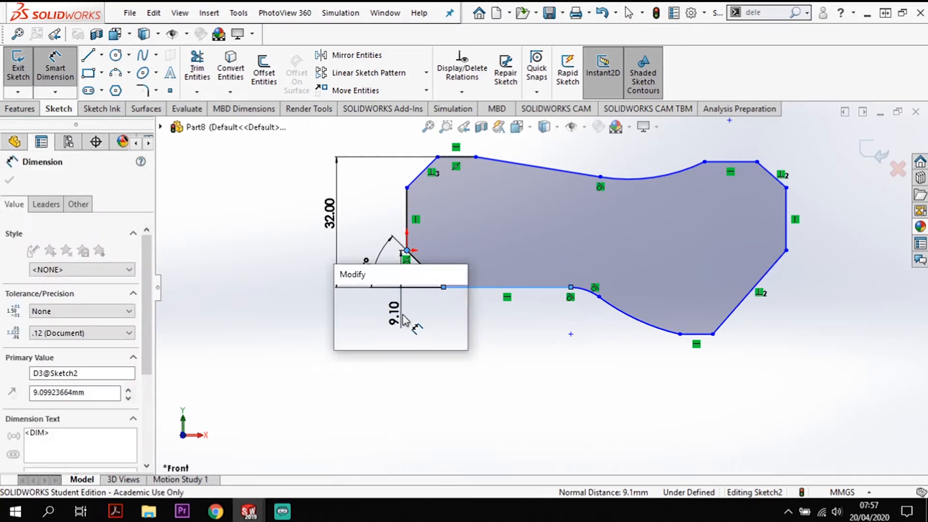
{"action": "key", "text": "Return"}
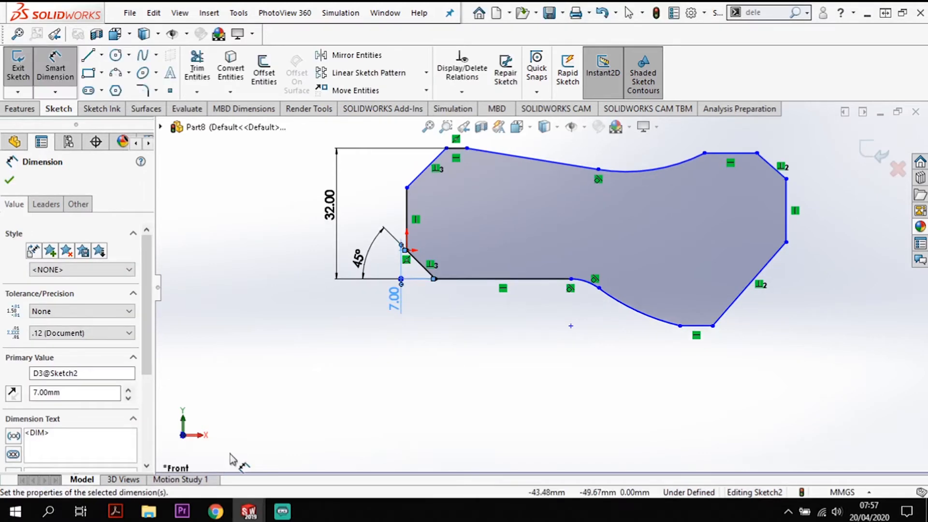
{"action": "key", "text": "Escape"}
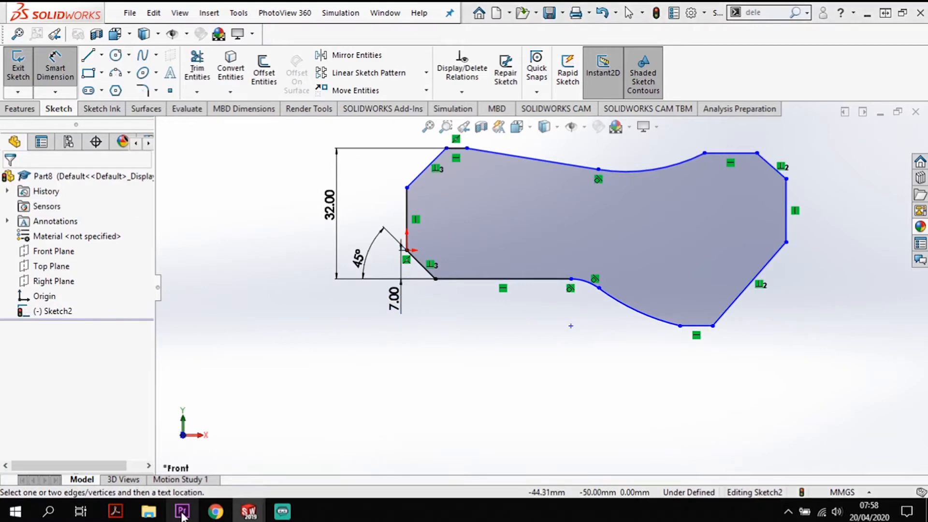
{"action": "mouse_move", "coordinate": [189, 516]}
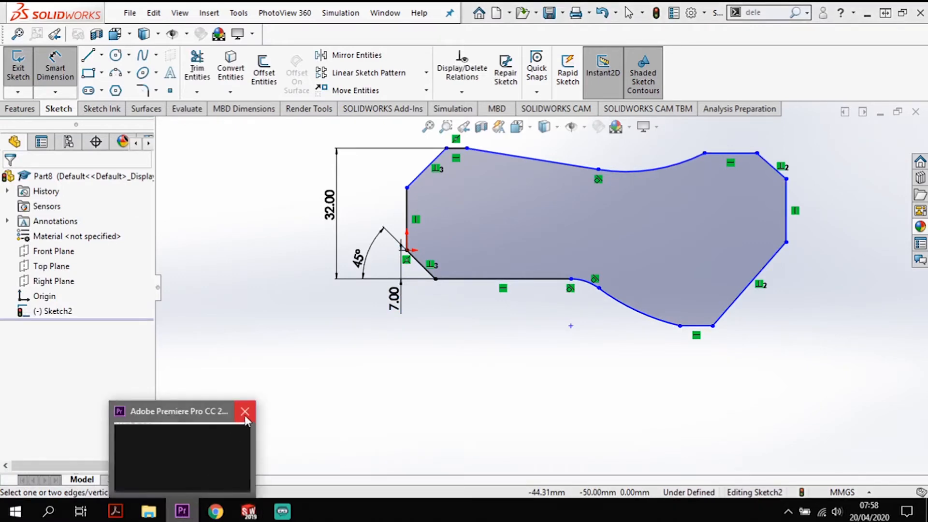
- Dimension the vertical distance from the upper-left horizontal line to the top endpoint of the left vertical line as 7 mm
{"action": "mouse_move", "coordinate": [228, 459]}
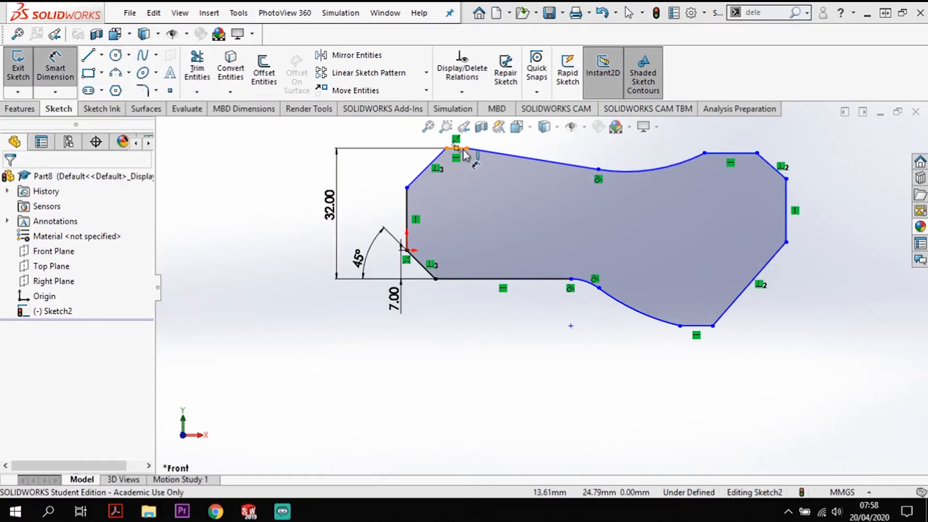
{"action": "left_click", "coordinate": [407, 188]}
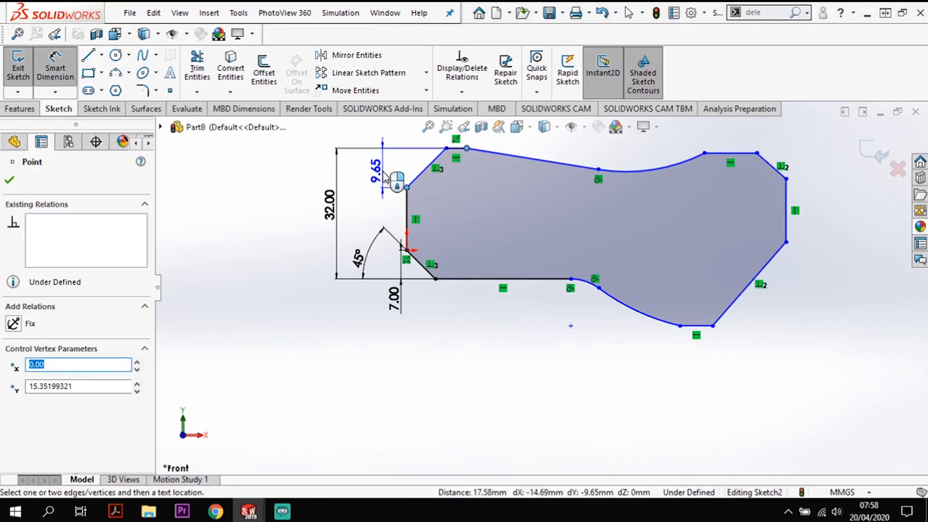
{"action": "left_click", "coordinate": [383, 172]}
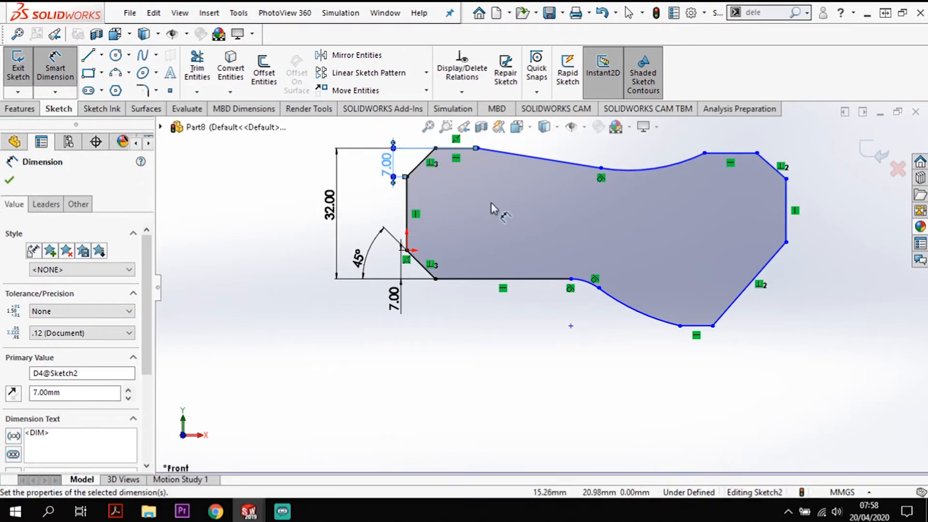
- Dimension the angle between the short upper-left horizontal line and the adjoining long sloping line as 10°
{"action": "scroll", "coordinate": [498, 200], "scroll_direction": "up", "scroll_amount": 2}
{"action": "scroll", "coordinate": [515, 193], "scroll_direction": "down", "scroll_amount": 1}
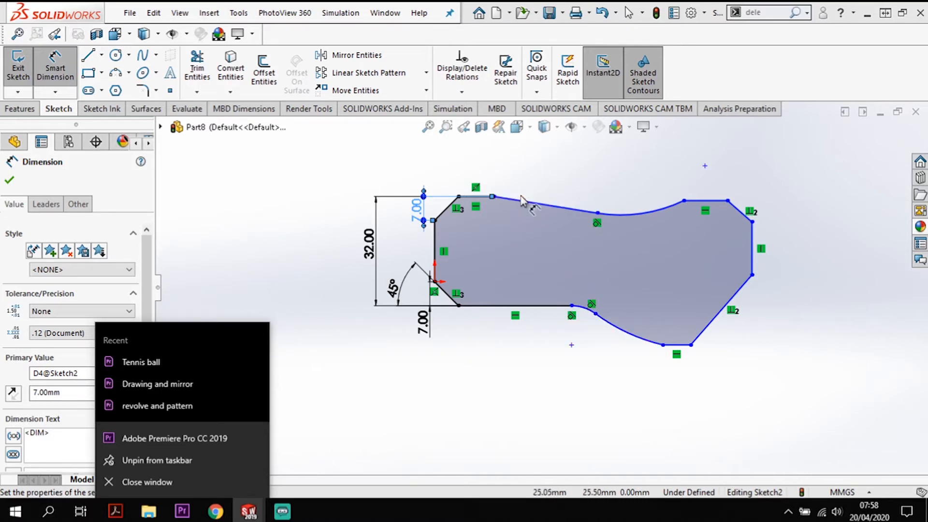
{"action": "left_click", "coordinate": [566, 206]}
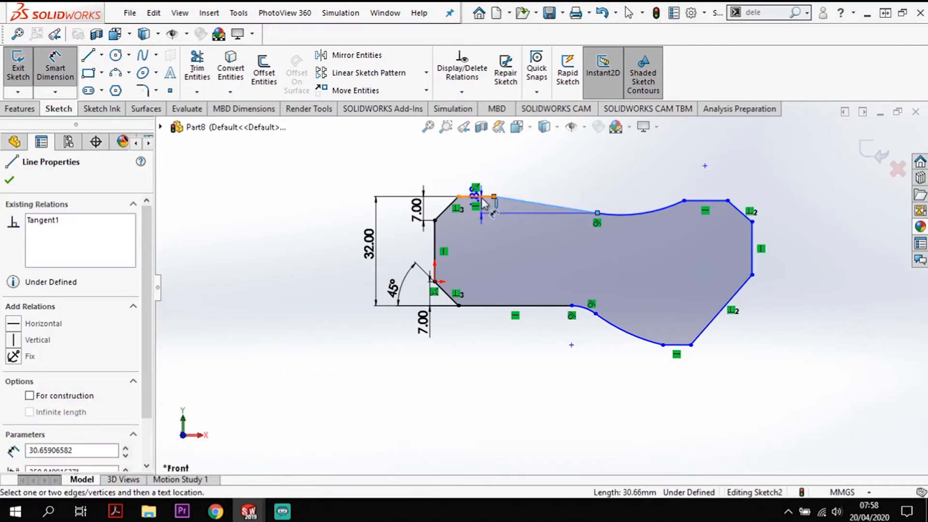
{"action": "left_click", "coordinate": [481, 197]}
{"action": "left_click", "coordinate": [562, 206]}
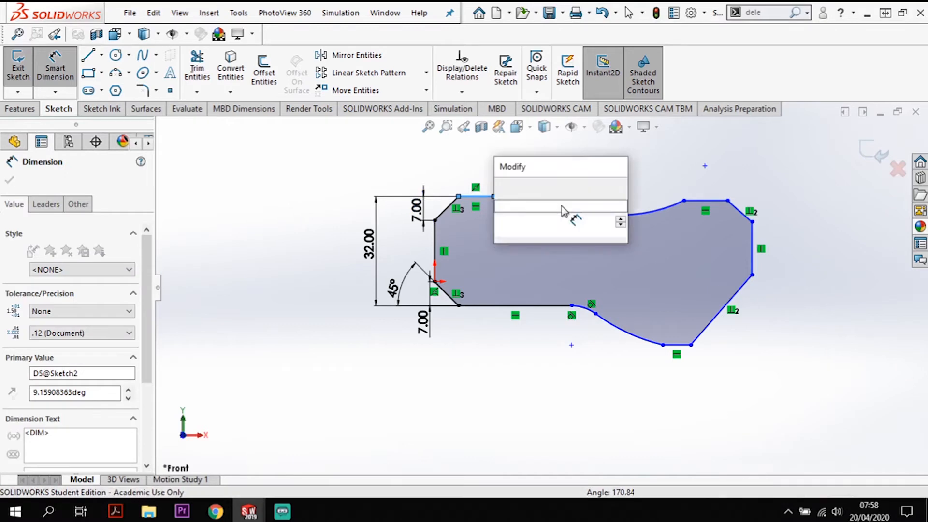
{"action": "type", "text": "10"}
{"action": "key", "text": "Return"}
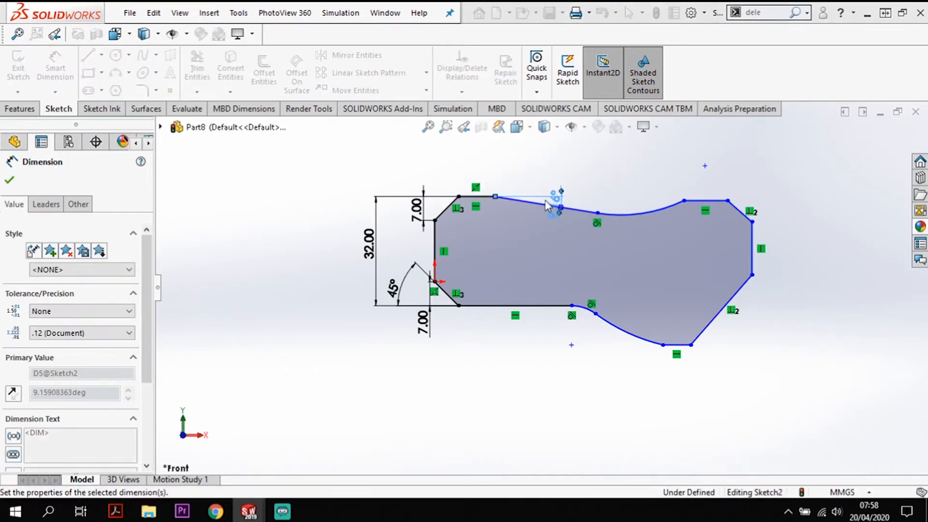
- Dimension the radius of the concave arc on the profile's upper edge as 19 mm
{"action": "left_click", "coordinate": [651, 213]}
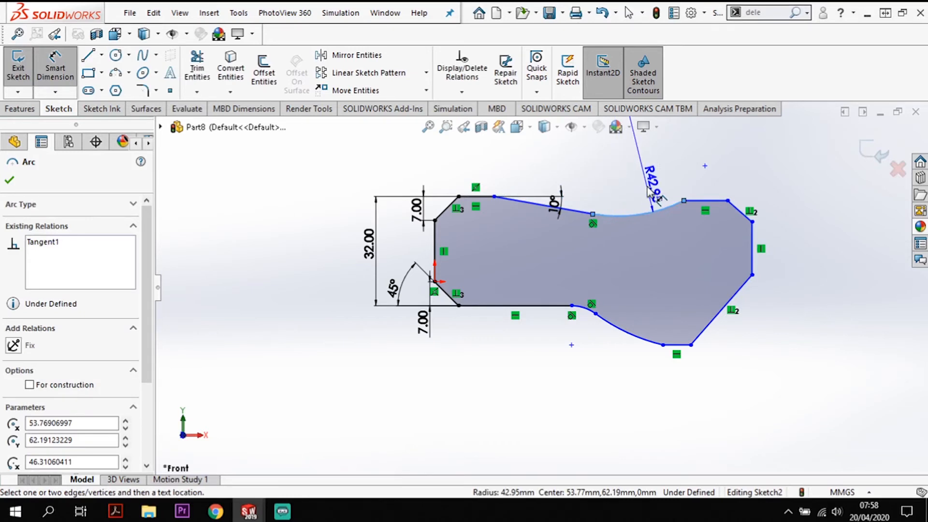
{"action": "left_click", "coordinate": [648, 191]}
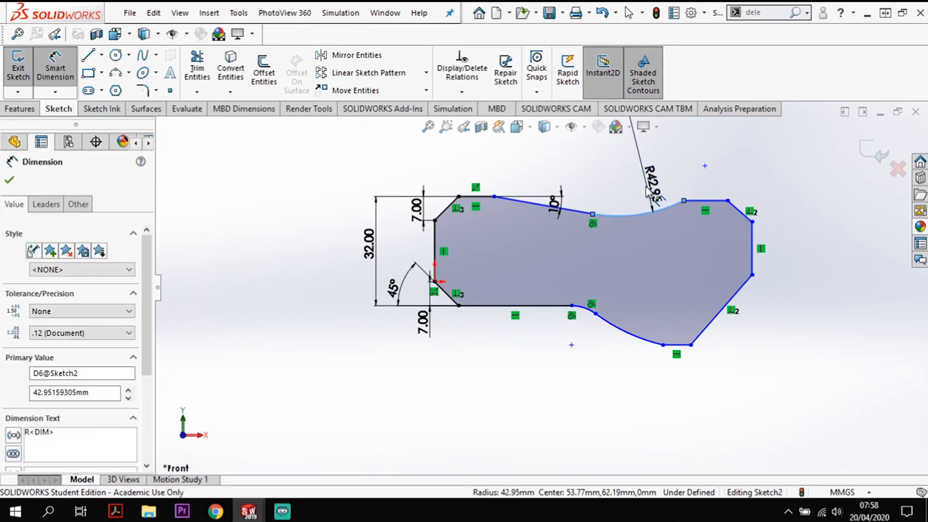
{"action": "key", "text": "Return"}
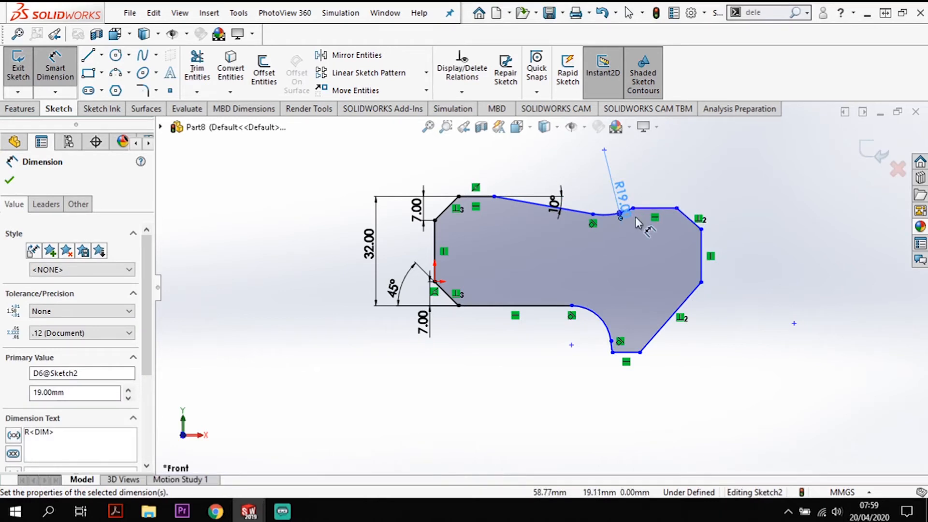
- Dimension the radius of the small arc at the end of the lower horizontal line as 5 mm
{"action": "left_click", "coordinate": [590, 321]}
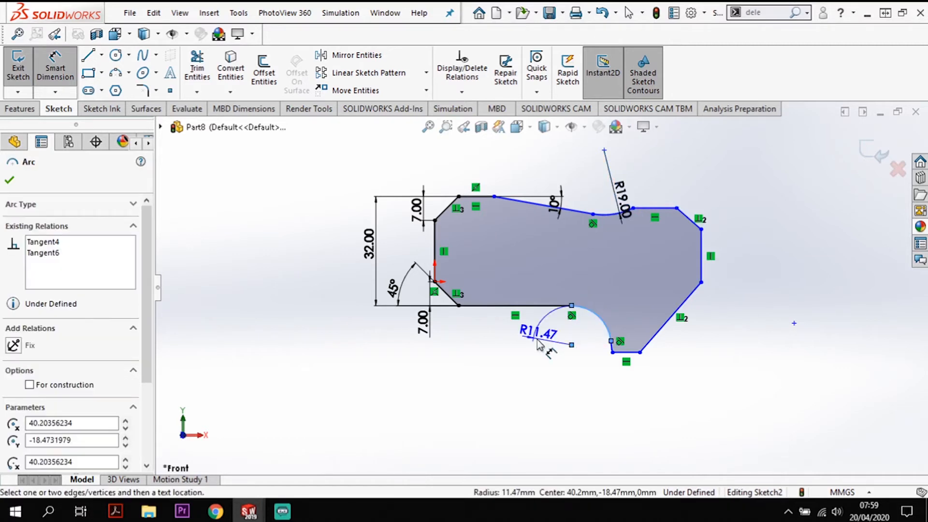
{"action": "left_click", "coordinate": [600, 319]}
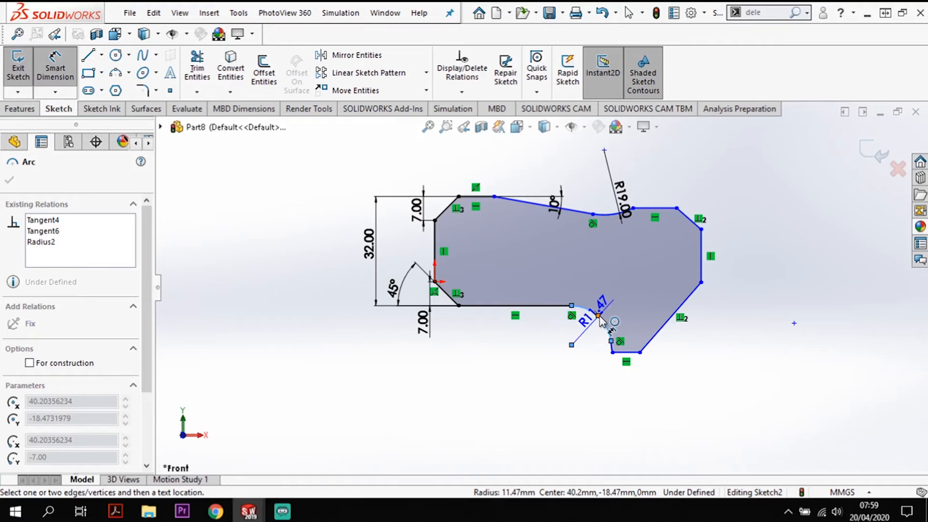
{"action": "left_click_drag", "start_coordinate": [599, 319], "coordinate": [551, 350]}
{"action": "double_click", "coordinate": [551, 351]}
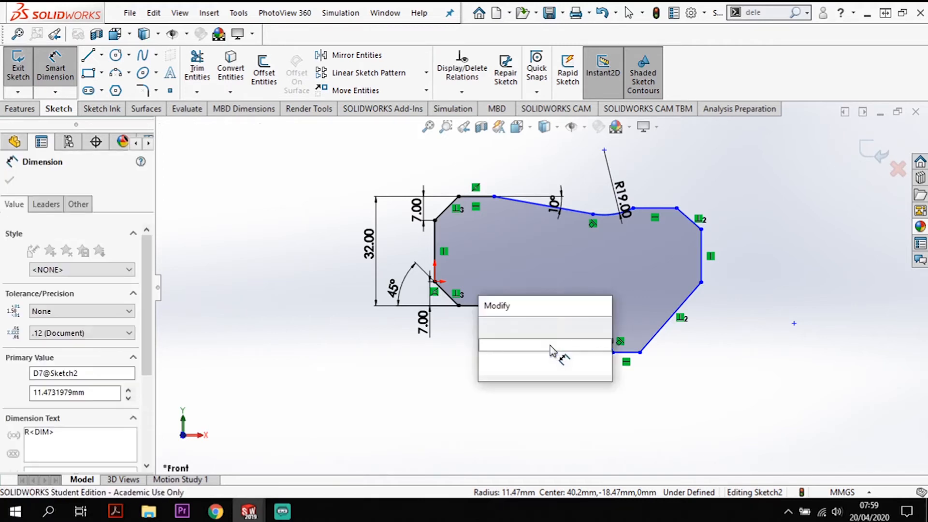
{"action": "type", "text": "5"}
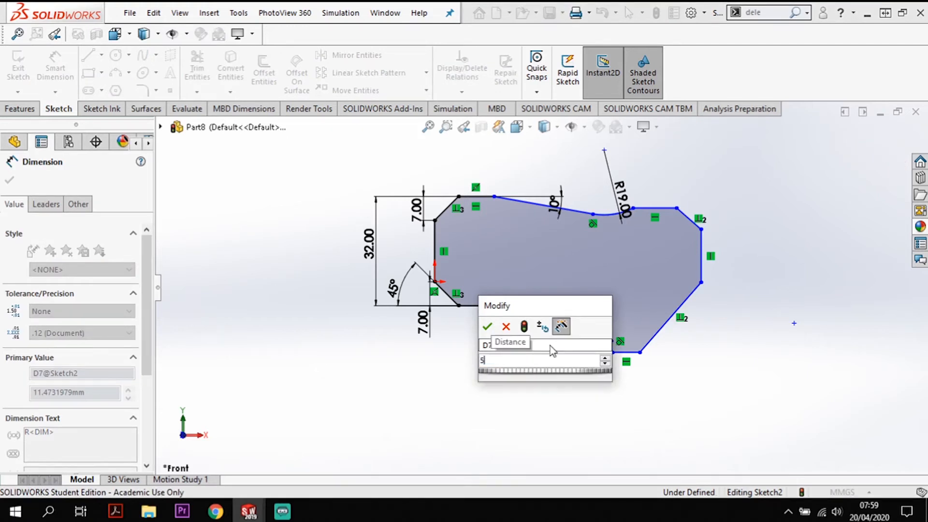
{"action": "key", "text": "Return"}
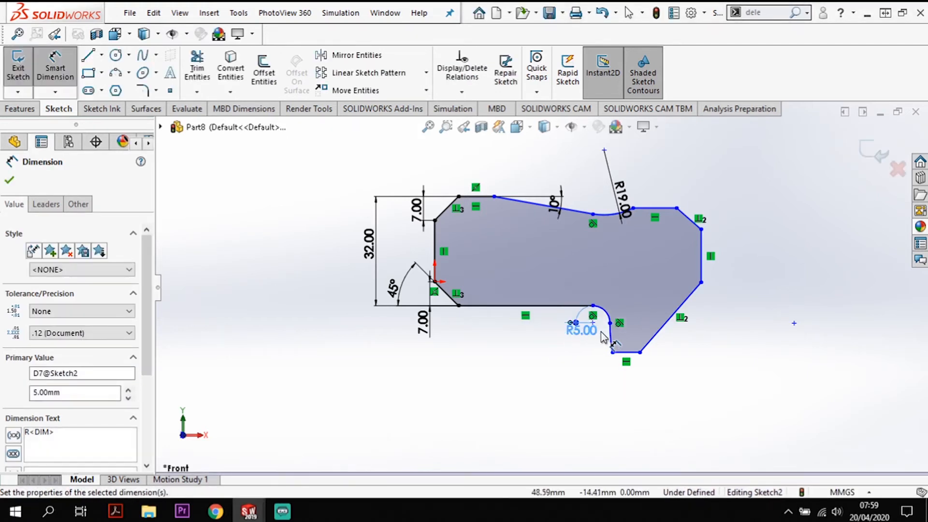
- Dimension the radius of the arc running down to the lowest edge as 29 mm and end dimensioning
{"action": "scroll", "coordinate": [610, 333], "scroll_direction": "down", "scroll_amount": 3}
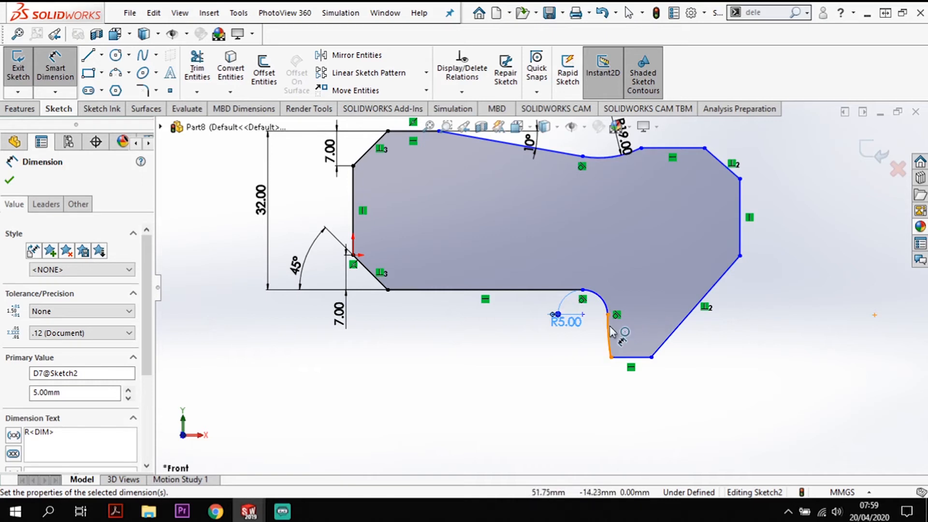
{"action": "left_click", "coordinate": [610, 334]}
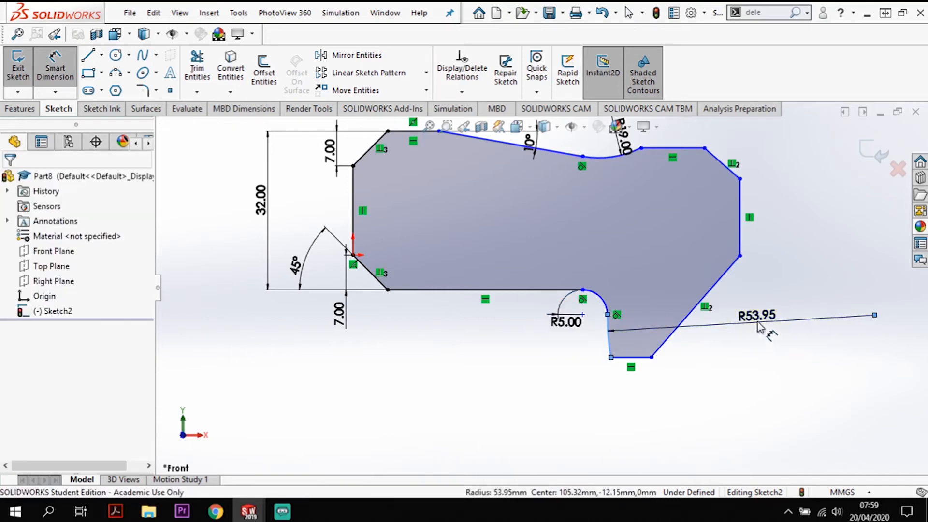
{"action": "left_click", "coordinate": [758, 328]}
{"action": "type", "text": "29"}
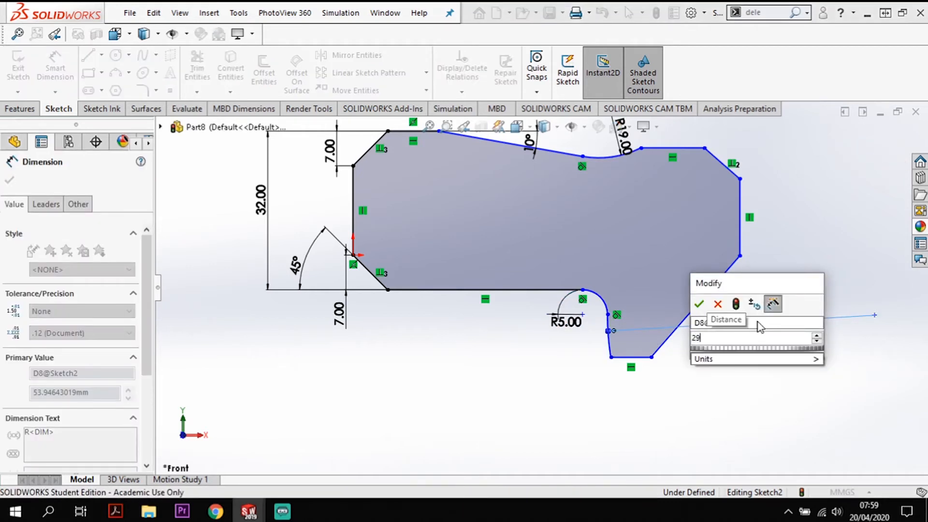
{"action": "key", "text": "Return"}
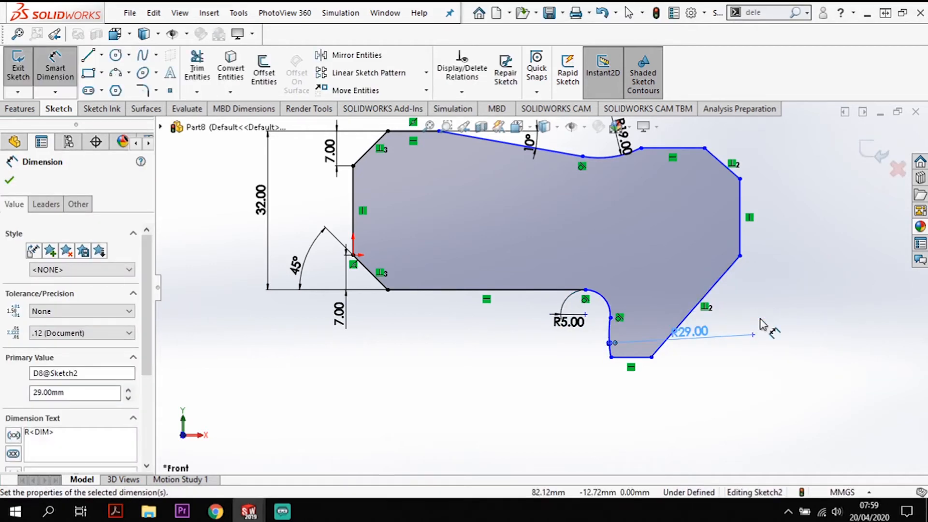
{"action": "key", "text": "Escape"}
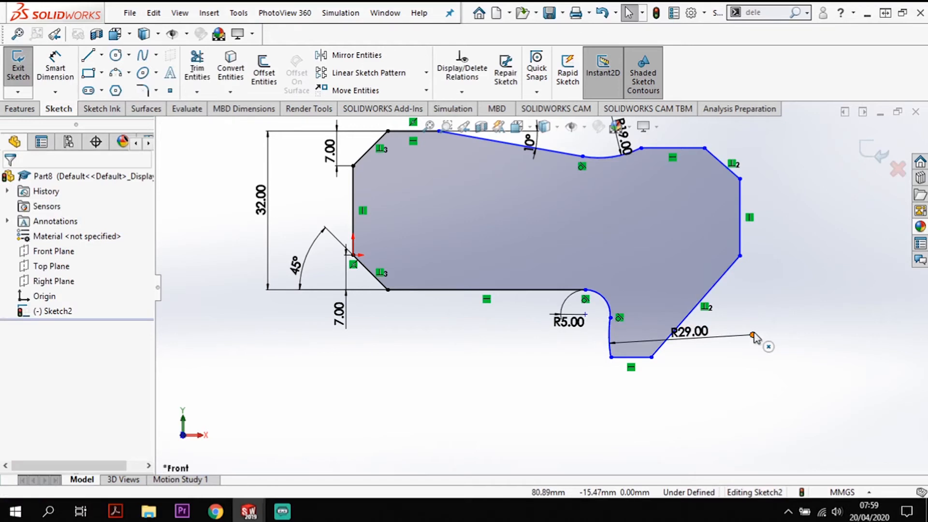
- Make the centre point of the 29 mm radius arc coincident with the lower-right slanted line
{"action": "left_click", "coordinate": [752, 335]}
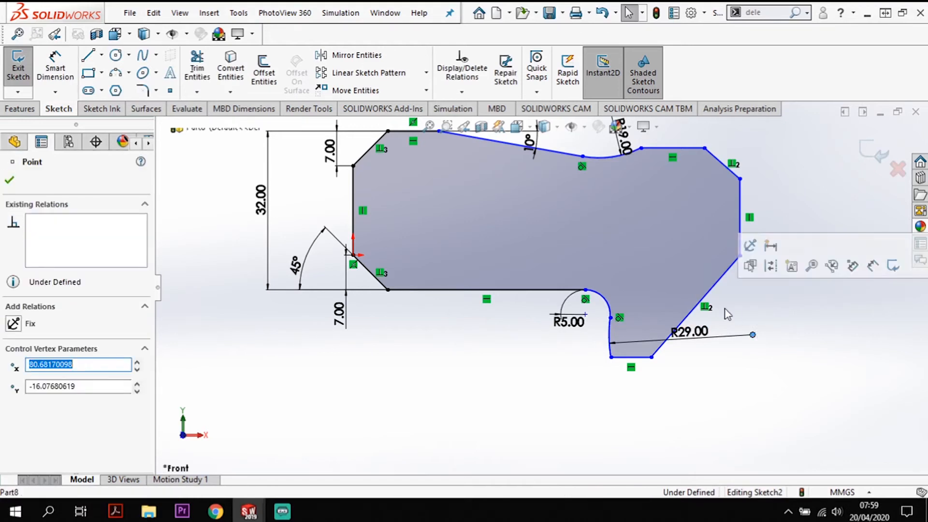
{"action": "left_click", "coordinate": [704, 281], "text": "ctrl"}
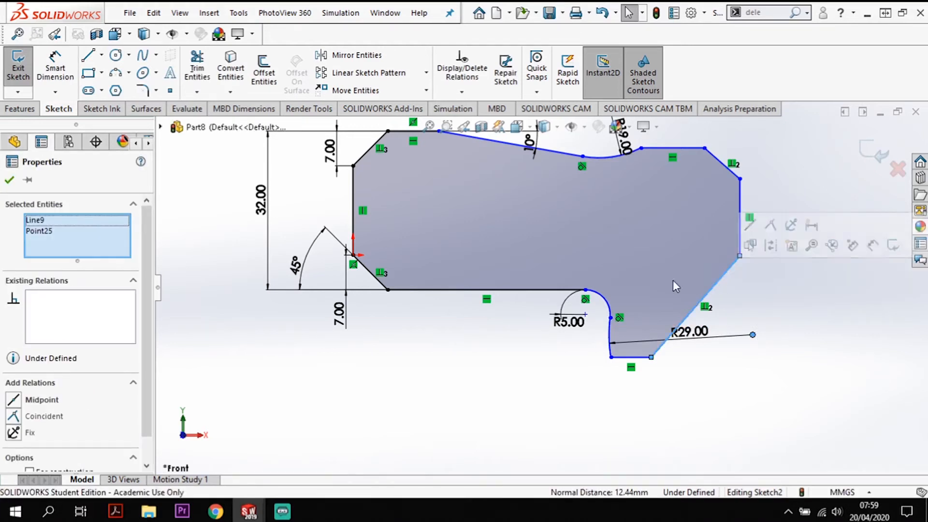
{"action": "left_click", "coordinate": [39, 416]}
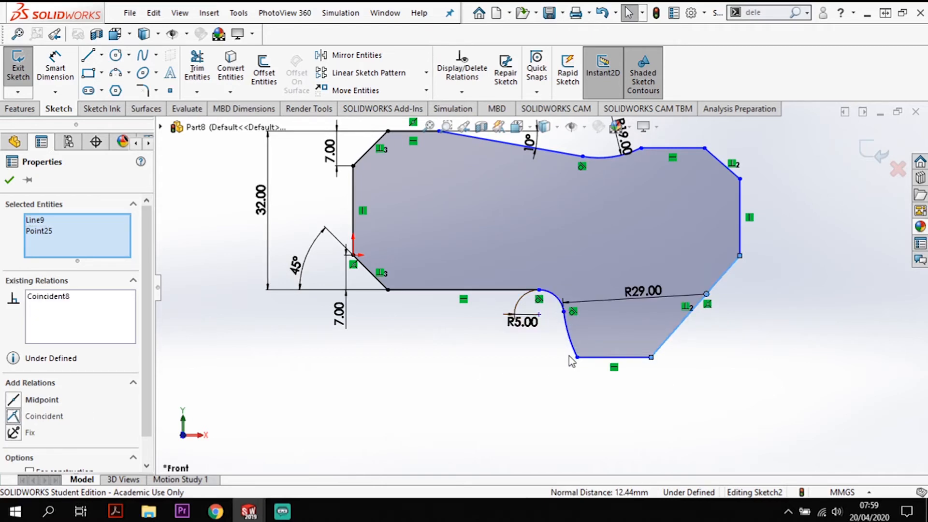
{"action": "left_click", "coordinate": [561, 371]}
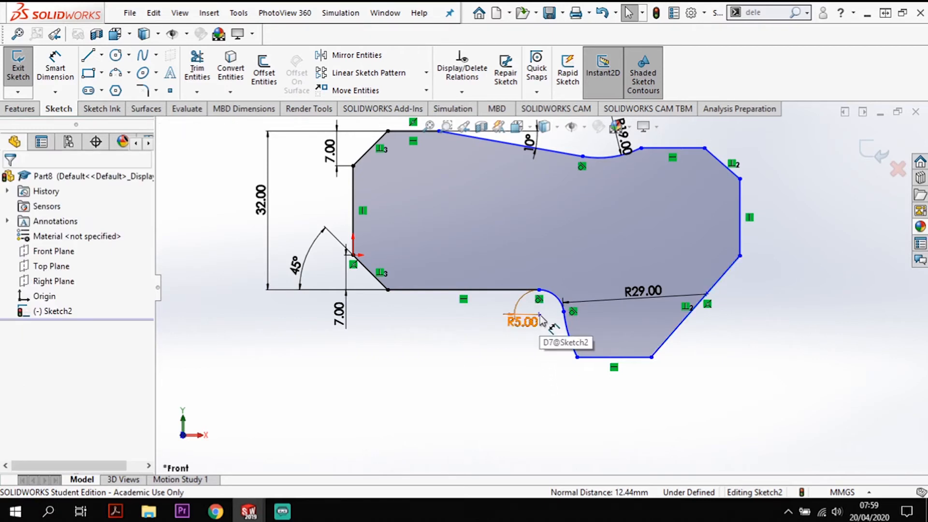
- Add a vertical relation between the 5 mm arc's centre point and its tangent point on the lower horizontal line
{"action": "scroll", "coordinate": [552, 325], "scroll_direction": "down", "scroll_amount": 4}
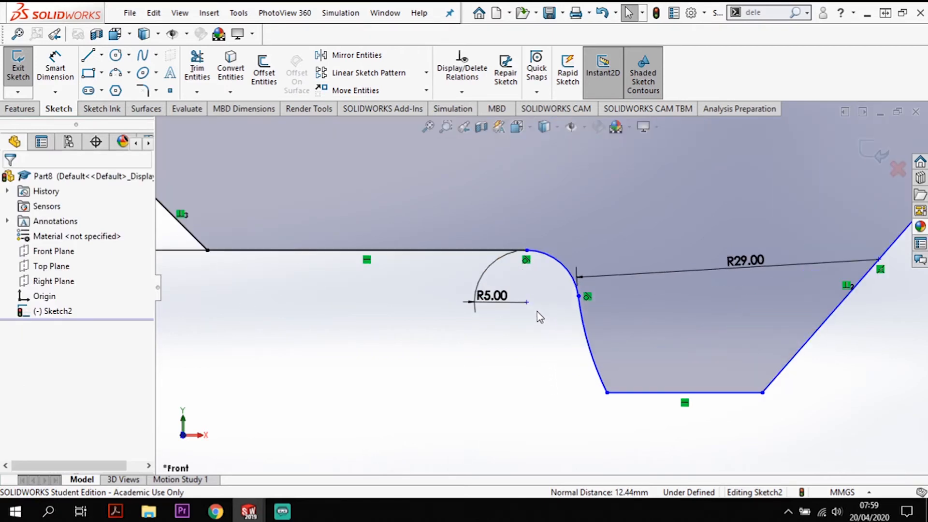
{"action": "left_click", "coordinate": [527, 250]}
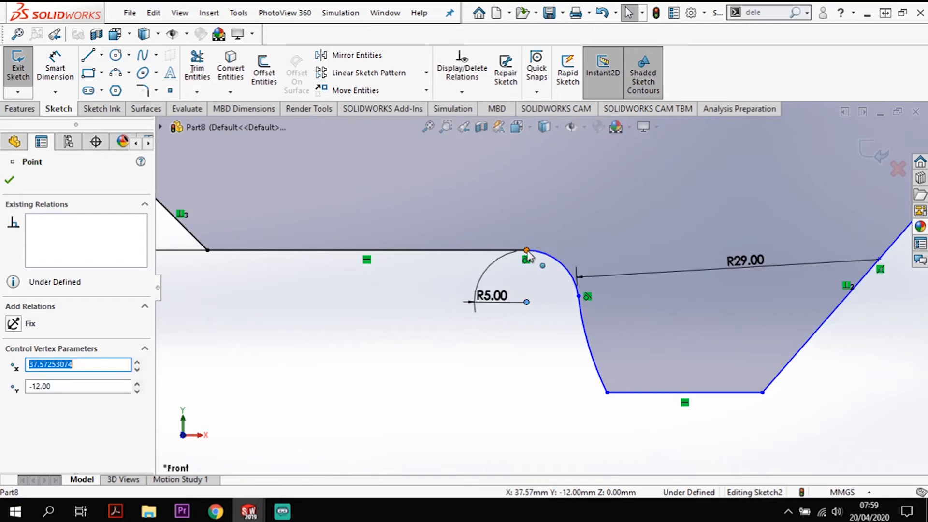
{"action": "left_click", "coordinate": [526, 303], "text": "ctrl"}
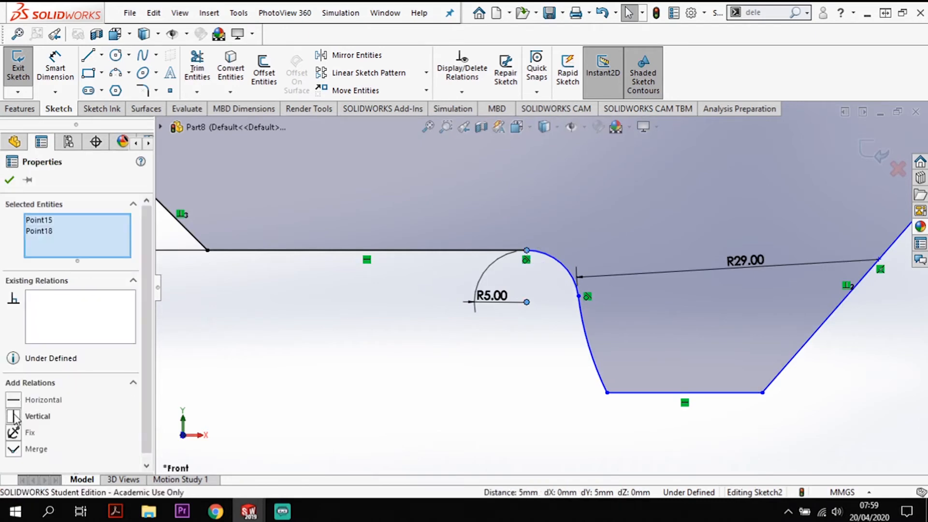
{"action": "left_click", "coordinate": [14, 418]}
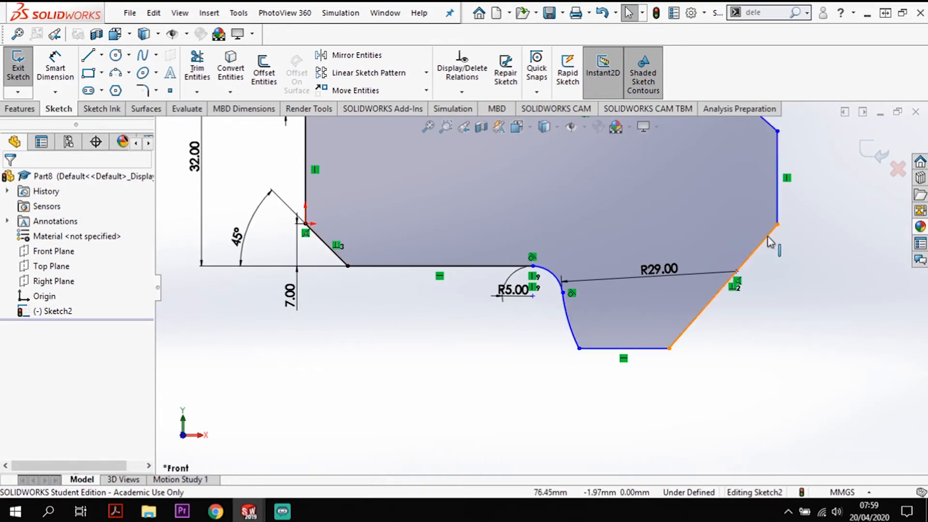
- Dimension the horizontal distance from the right end of the 19 mm arc to the right vertical line as 29 mm
{"action": "key", "text": "f"}
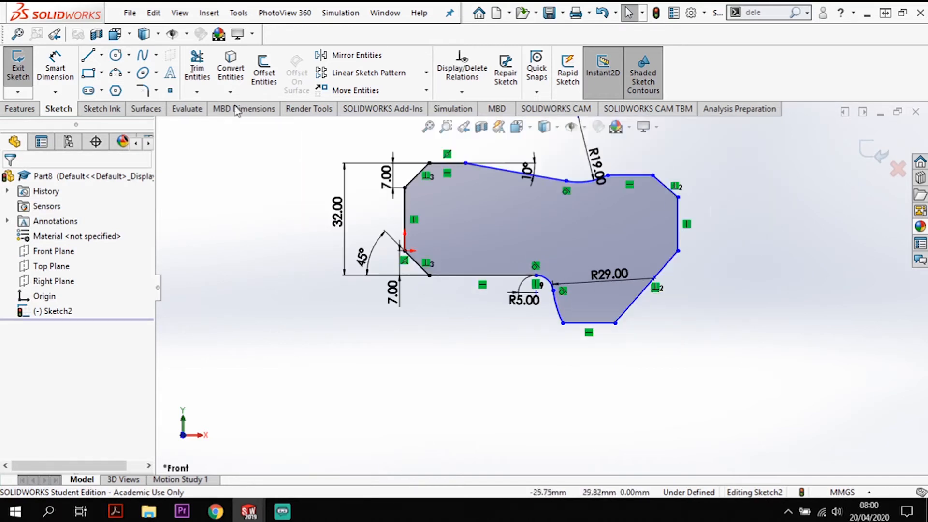
{"action": "left_click", "coordinate": [55, 68]}
{"action": "scroll", "coordinate": [629, 187], "scroll_direction": "down", "scroll_amount": 3}
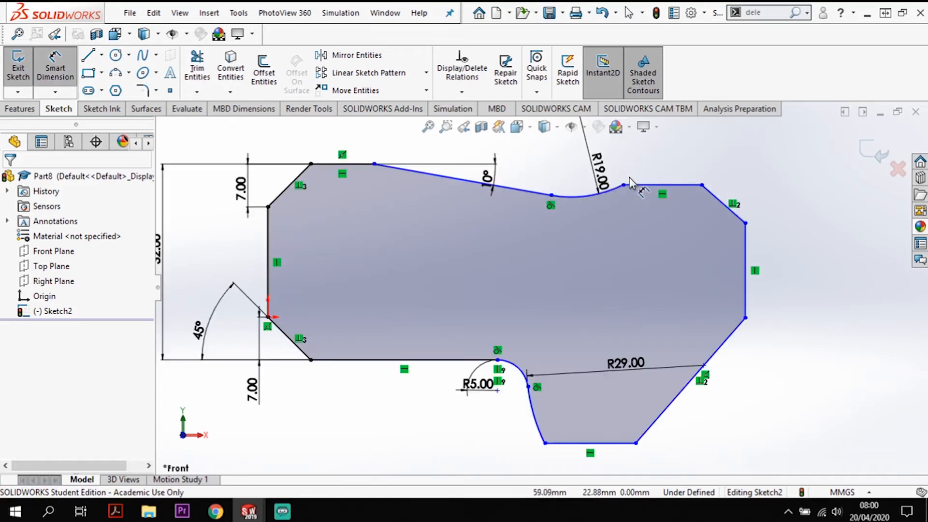
{"action": "left_click", "coordinate": [624, 185]}
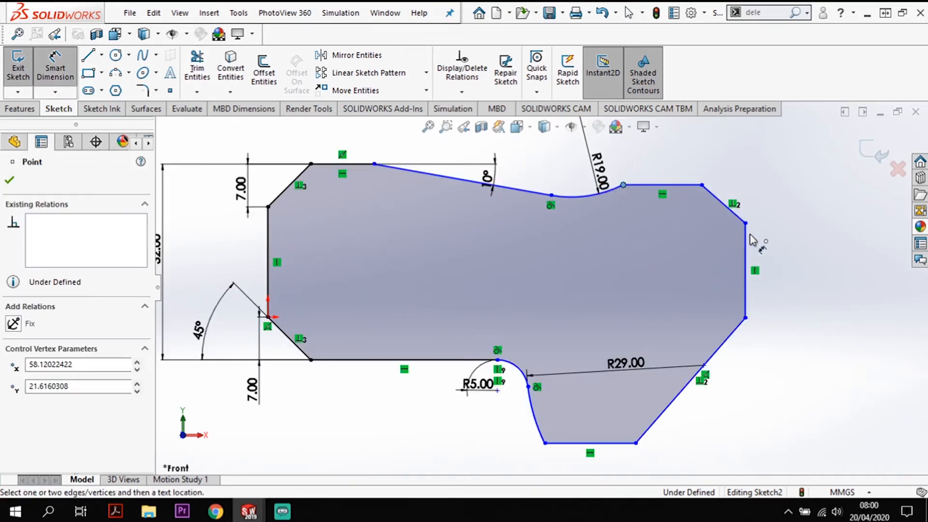
{"action": "left_click", "coordinate": [745, 244]}
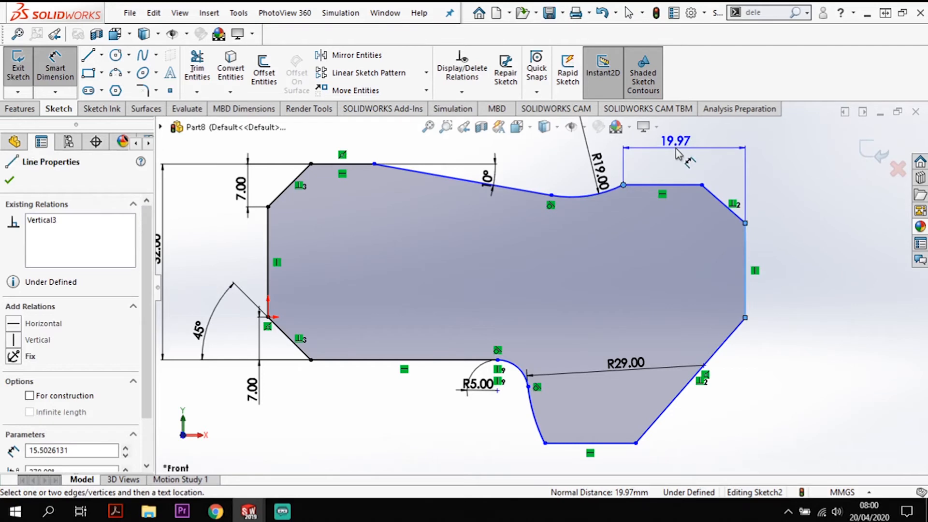
{"action": "left_click", "coordinate": [678, 154]}
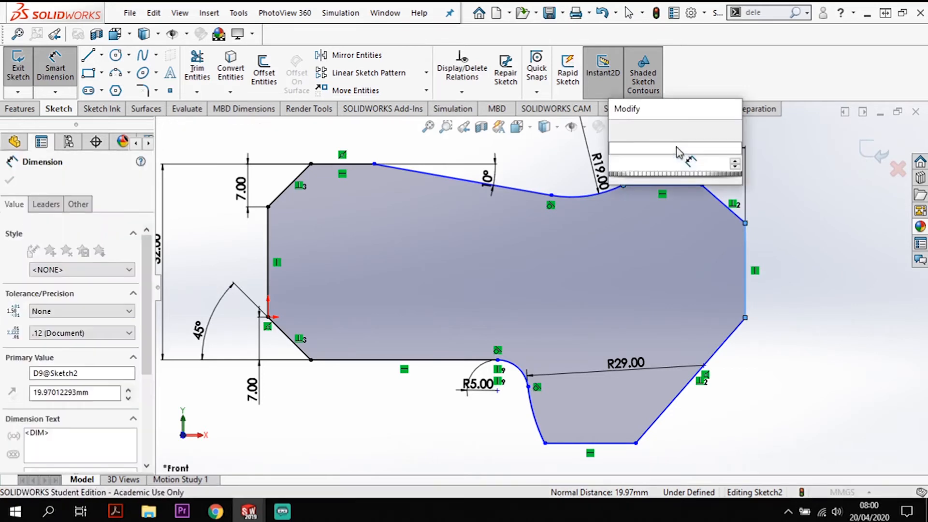
{"action": "type", "text": "29"}
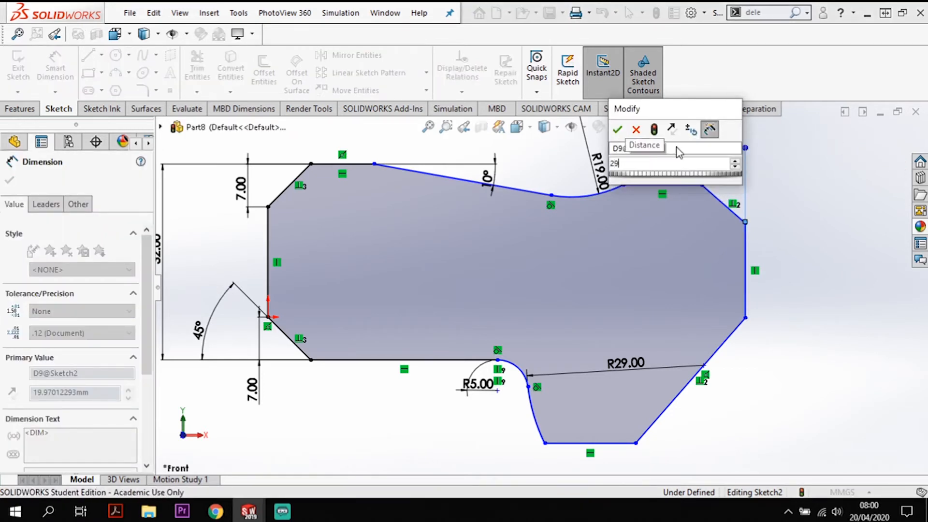
{"action": "key", "text": "Return"}
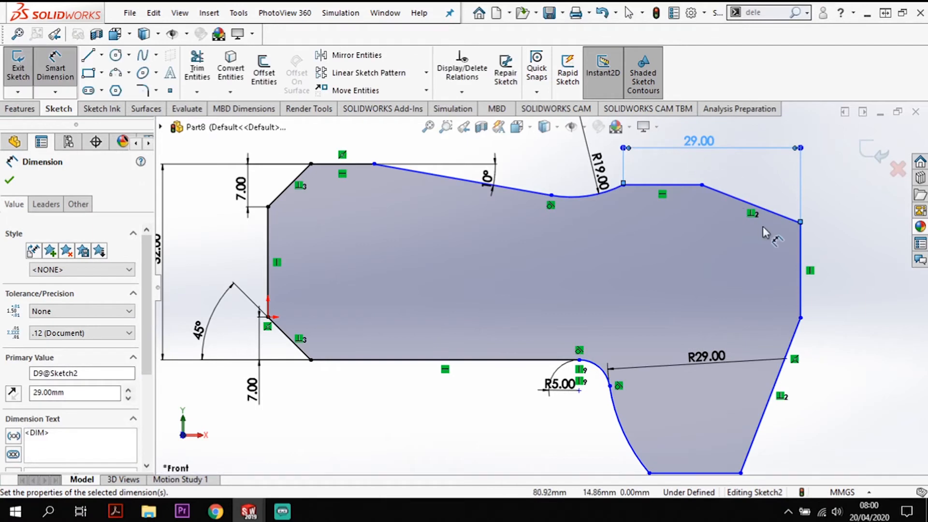
- Dimension the angle between the upper-right slanted line and the right vertical line as 45 degrees
{"action": "left_click", "coordinate": [713, 191]}
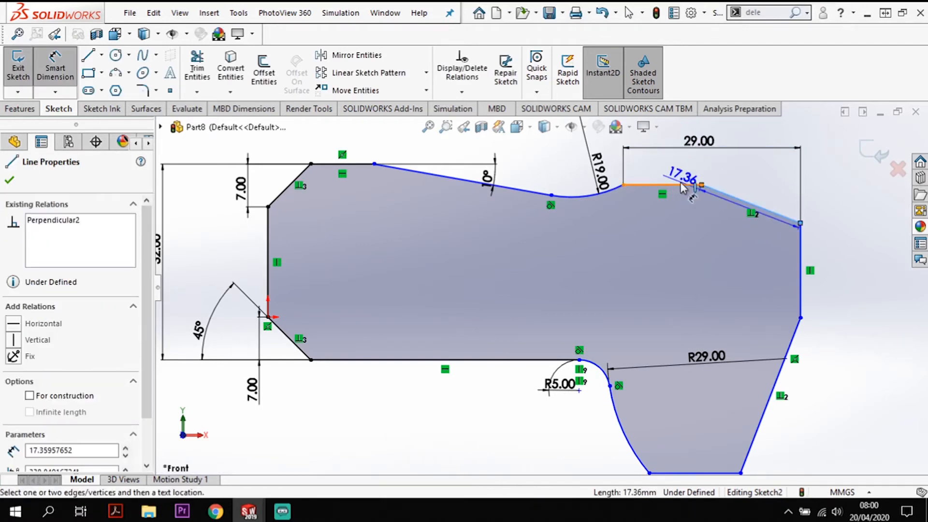
{"action": "left_click", "coordinate": [800, 266]}
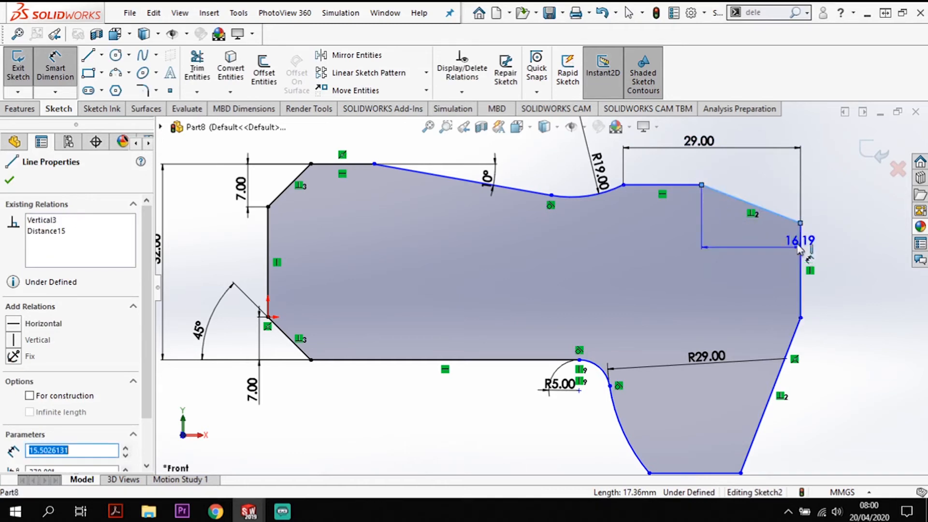
{"action": "left_click", "coordinate": [761, 174]}
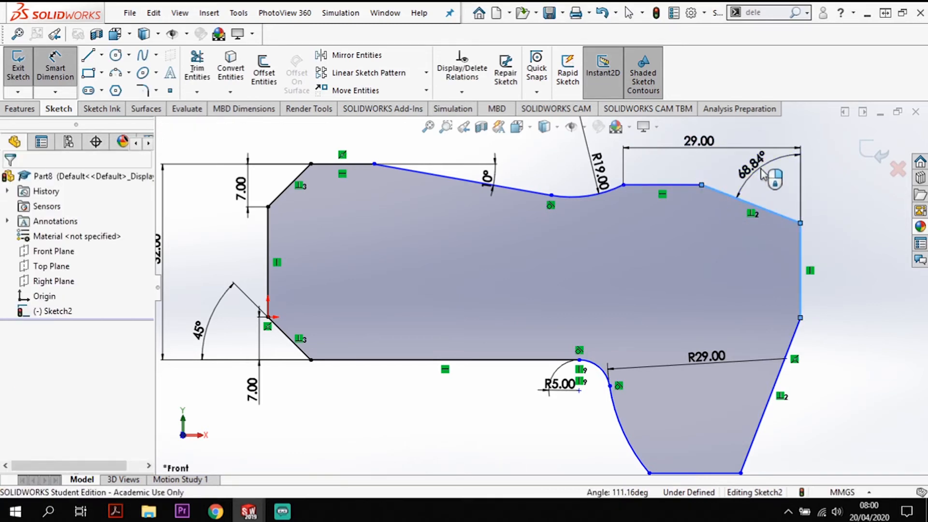
{"action": "key", "text": "Return"}
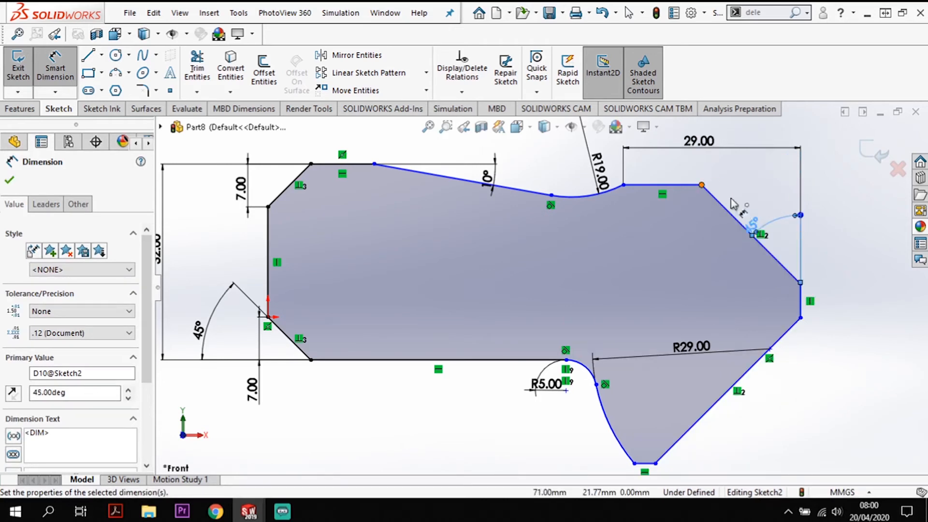
- Dimension the vertical distance between the two ends of the upper-right slanted line as 5 mm
{"action": "left_click", "coordinate": [800, 284]}
{"action": "left_click", "coordinate": [702, 185]}
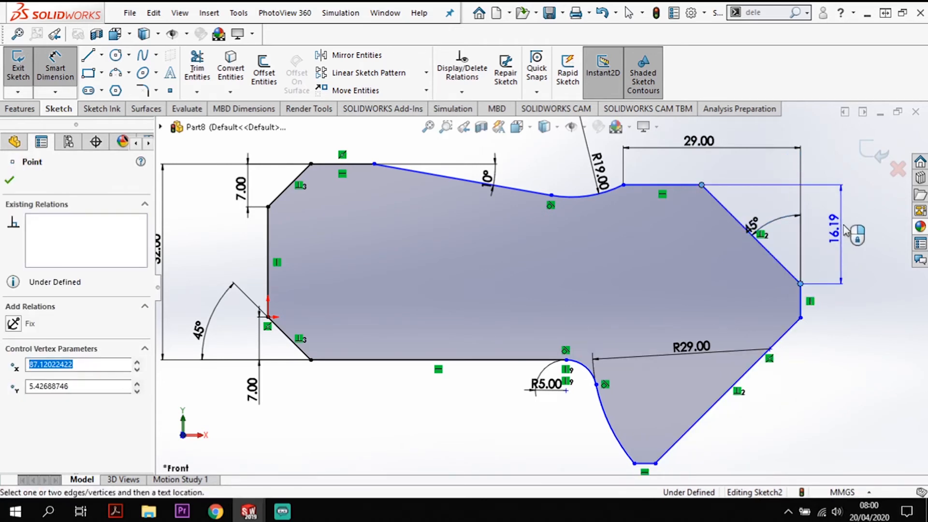
{"action": "left_click", "coordinate": [853, 218]}
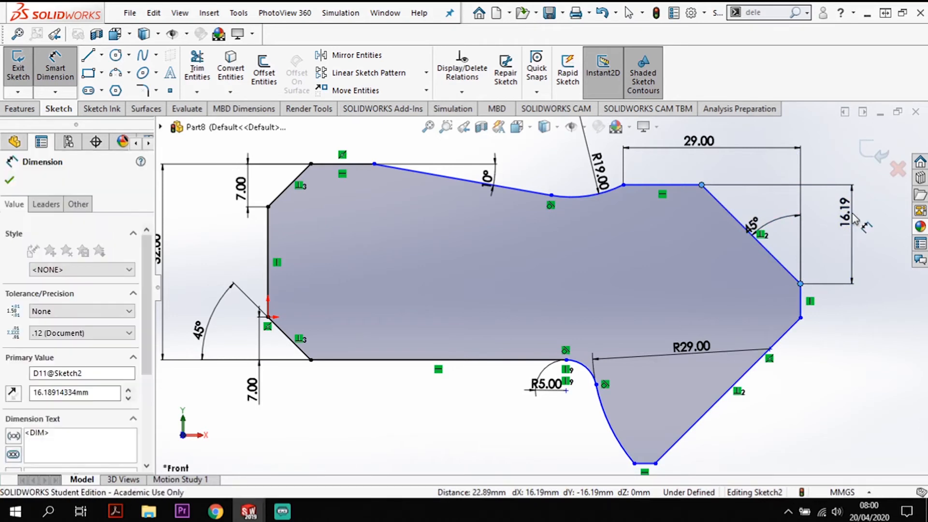
{"action": "key", "text": "Return"}
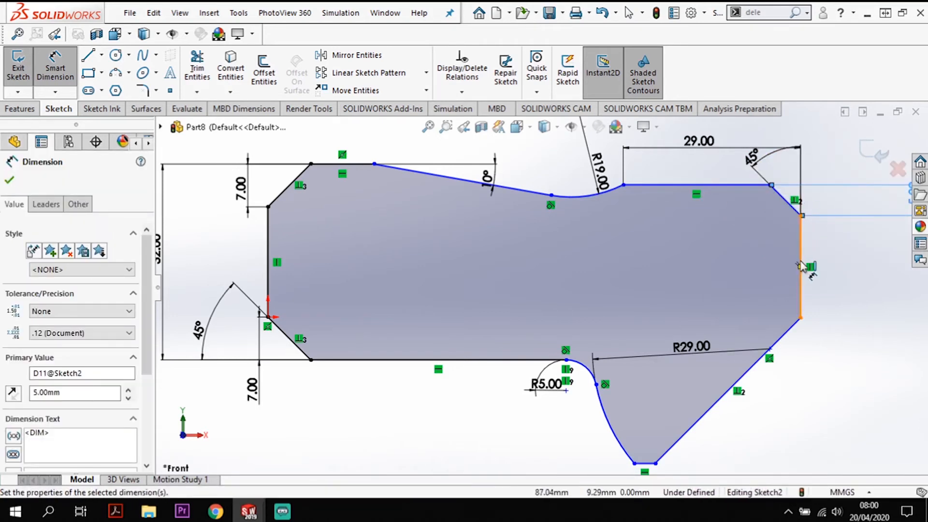
- Dimension the vertical distance from the upper-right horizontal line to the lowest horizontal edge as 57 mm
{"action": "left_click", "coordinate": [740, 186]}
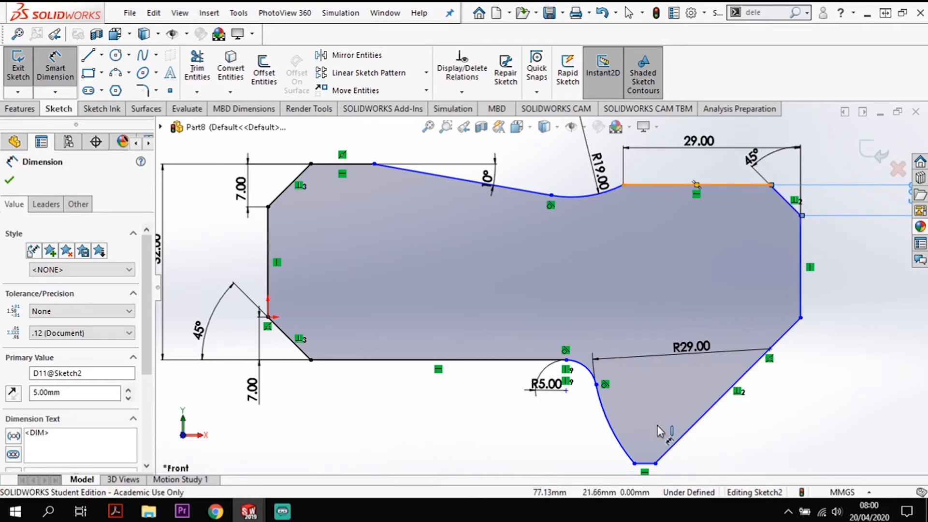
{"action": "left_click", "coordinate": [646, 463]}
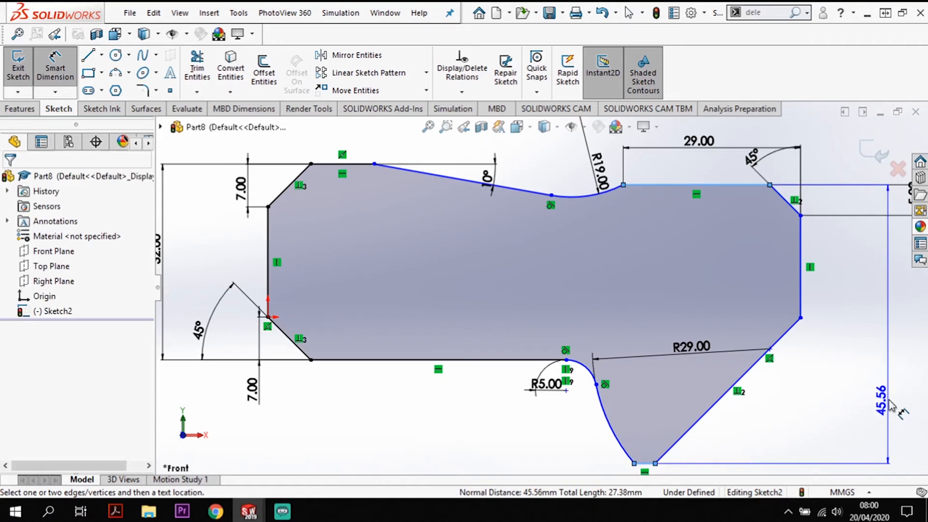
{"action": "left_click", "coordinate": [891, 404]}
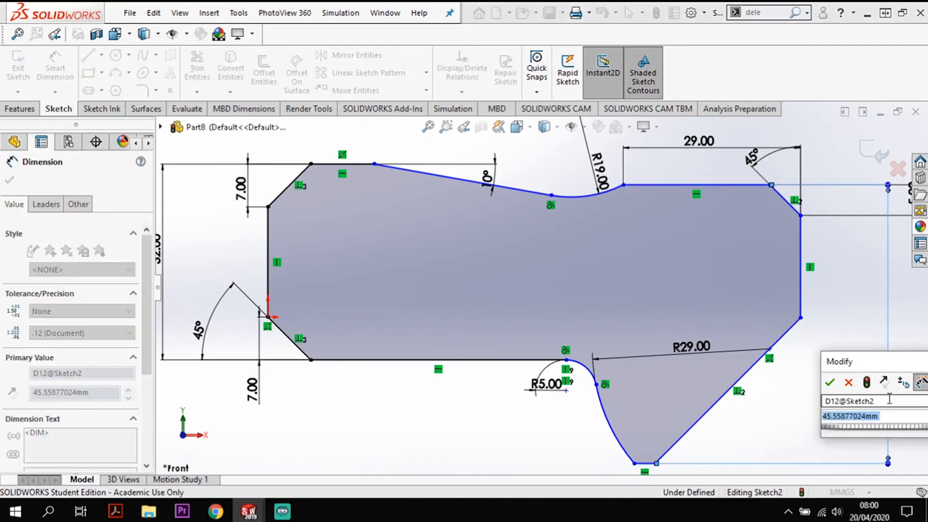
{"action": "type", "text": "57"}
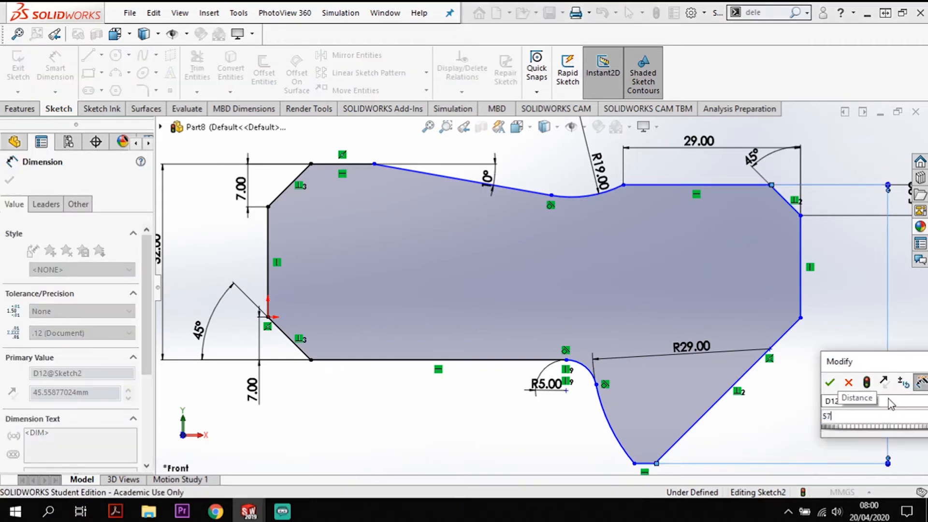
{"action": "key", "text": "Return"}
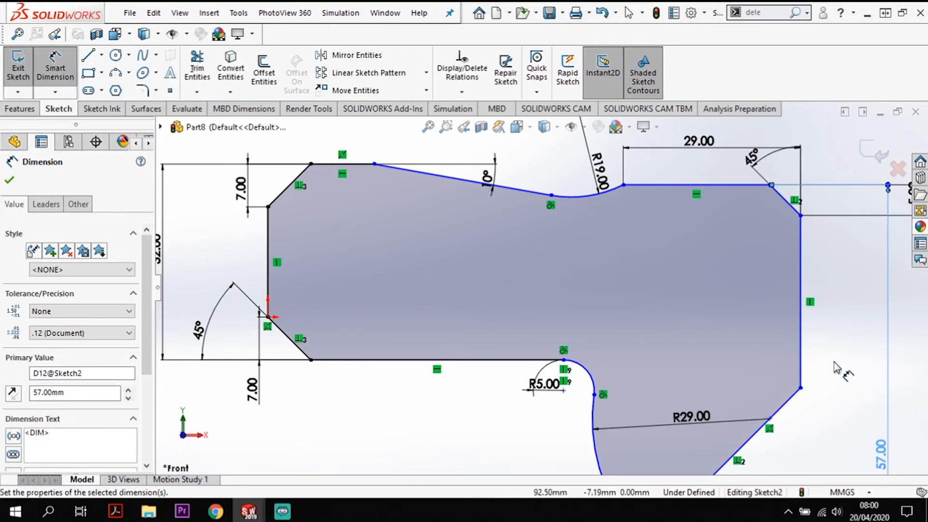
- Dimension the vertical distance from the upper-right horizontal line to the lower end of the right vertical line as 24 mm
{"action": "left_click", "coordinate": [759, 185]}
{"action": "left_click", "coordinate": [801, 389]}
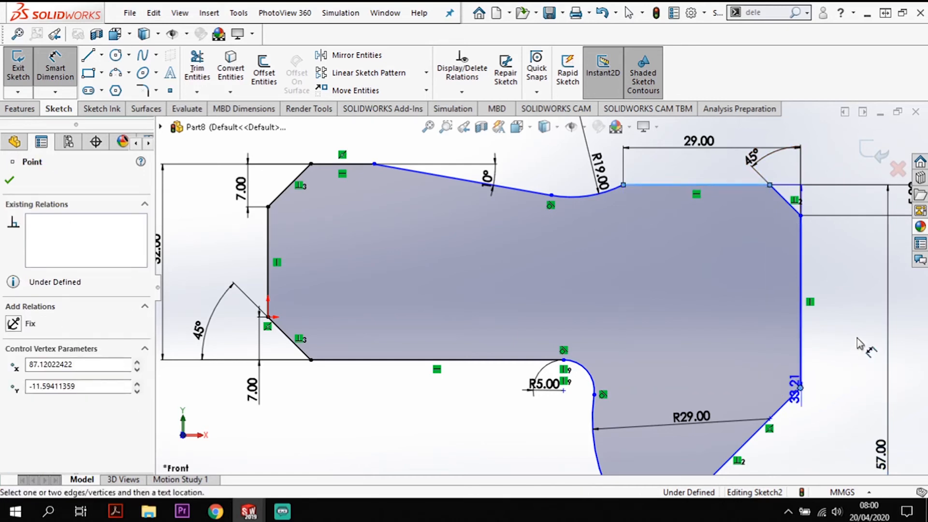
{"action": "left_click", "coordinate": [859, 333]}
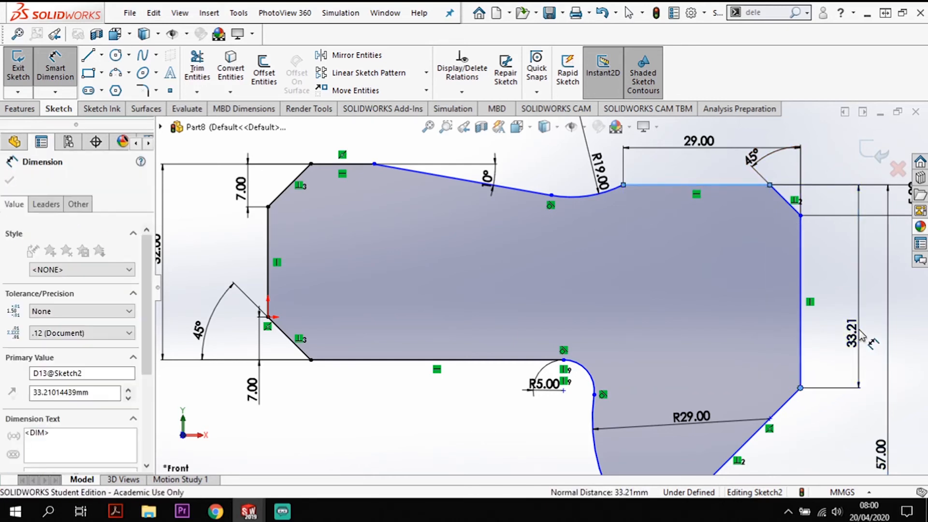
{"action": "type", "text": "24"}
{"action": "key", "text": "Return"}
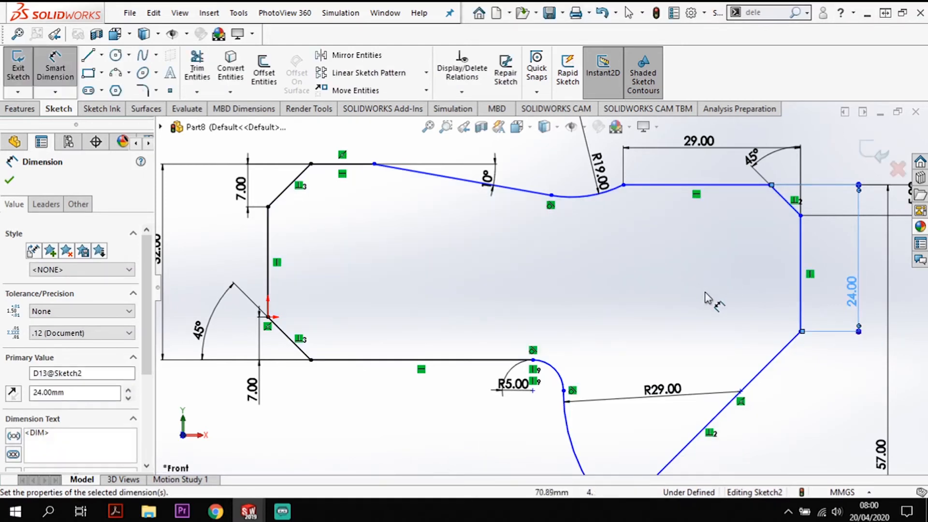
- End dimensioning and pull the endpoint of the lowest horizontal edge outward to uncross the profile's lower end
{"action": "scroll", "coordinate": [725, 305], "scroll_direction": "down", "scroll_amount": 3}
{"action": "scroll", "coordinate": [663, 367], "scroll_direction": "up", "scroll_amount": 1}
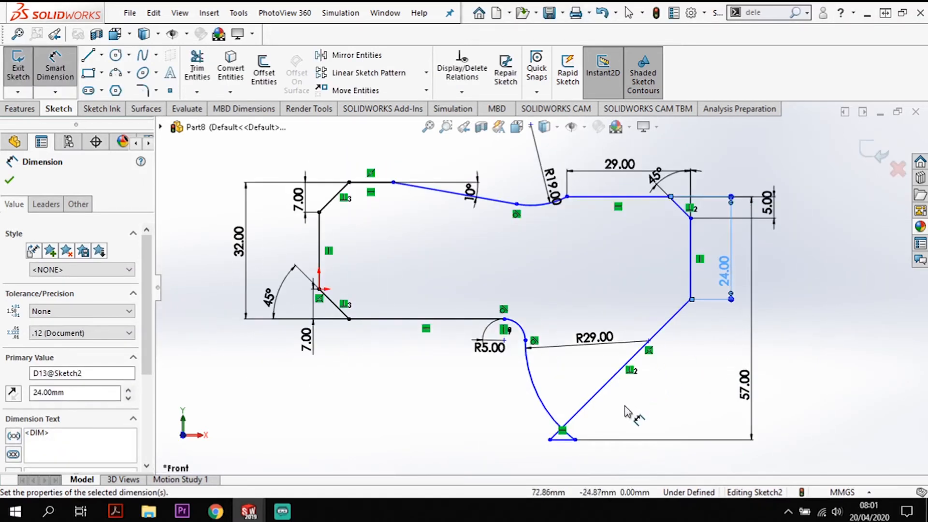
{"action": "left_click", "coordinate": [664, 365]}
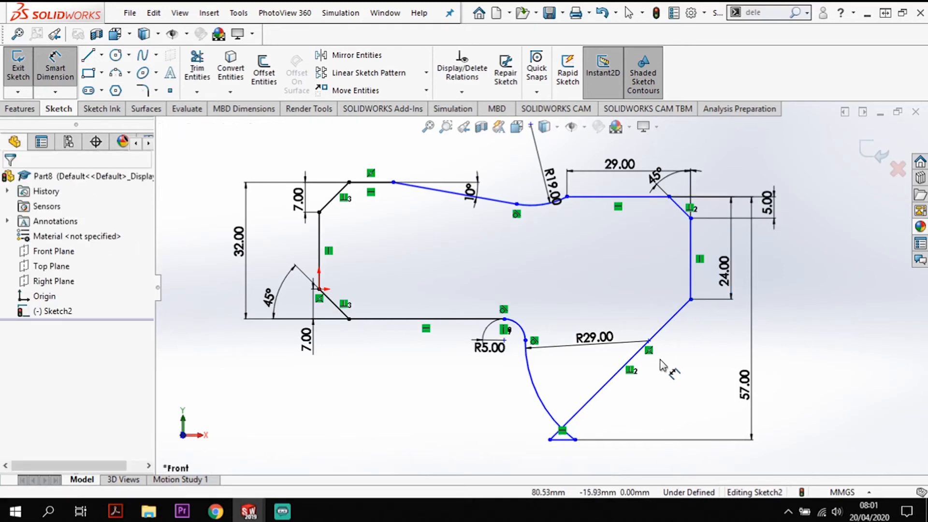
{"action": "key", "text": "Escape"}
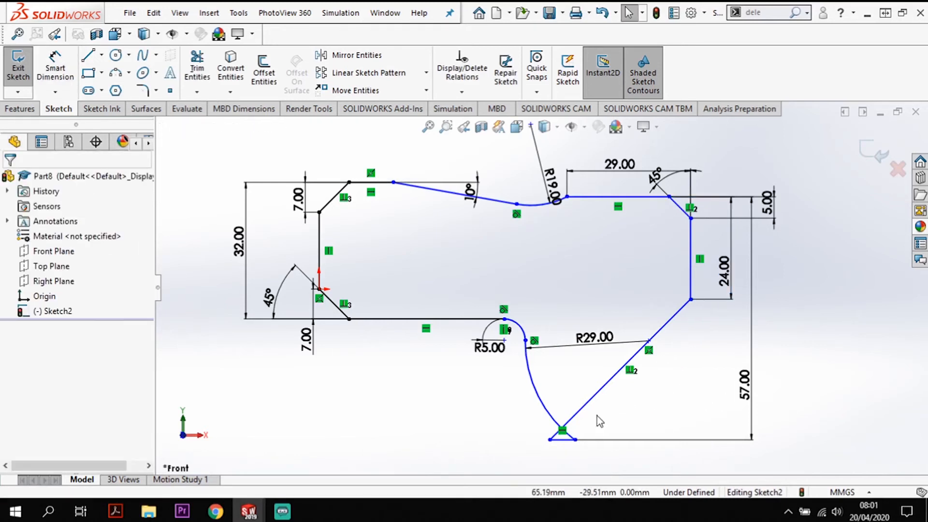
{"action": "left_click", "coordinate": [631, 373]}
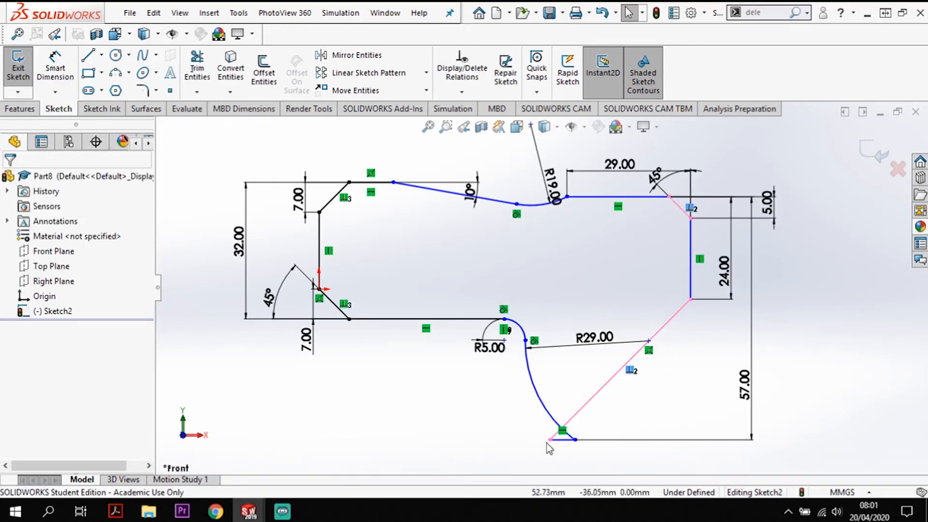
{"action": "mouse_move", "coordinate": [575, 440]}
{"action": "left_mouse_down"}
{"action": "mouse_move", "coordinate": [626, 435]}
{"action": "mouse_move", "coordinate": [603, 436]}
{"action": "left_mouse_up"}
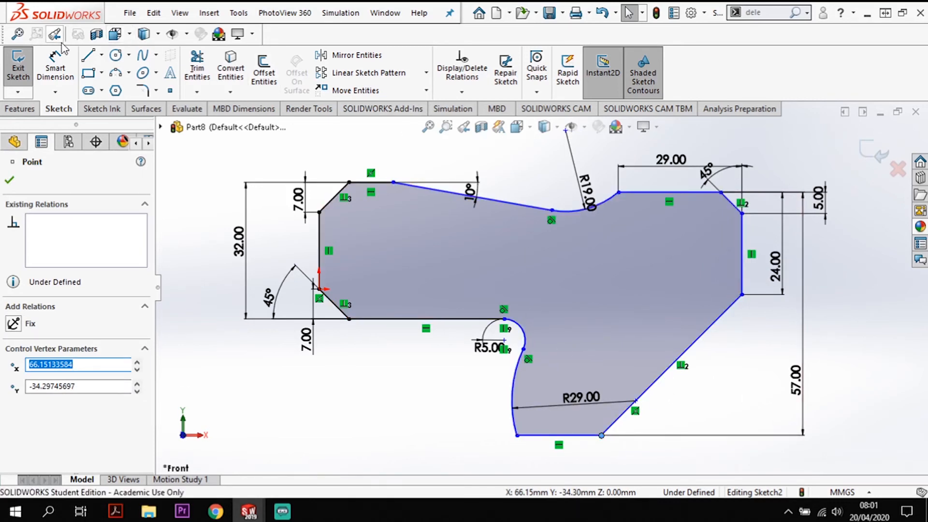
- Dimension the overall width between the left and right vertical lines as 81 mm
{"action": "left_click", "coordinate": [56, 60]}
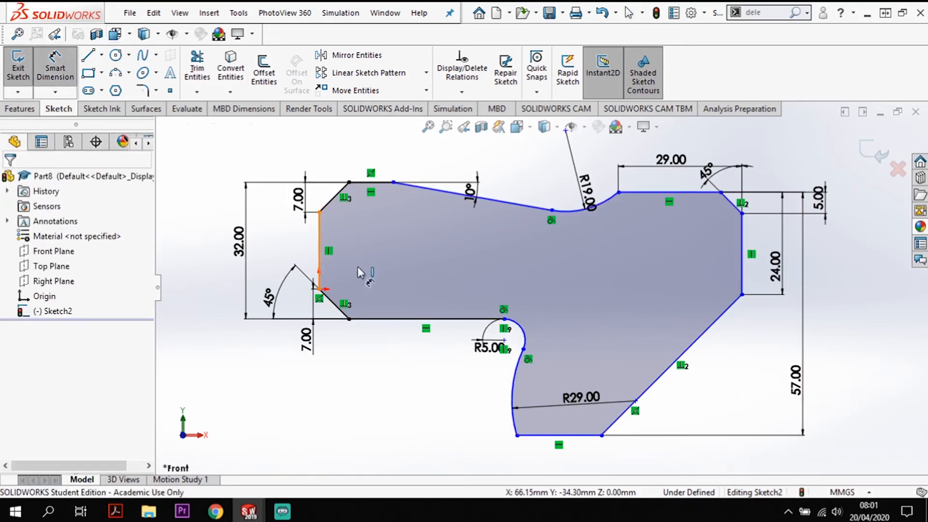
{"action": "left_click", "coordinate": [742, 254]}
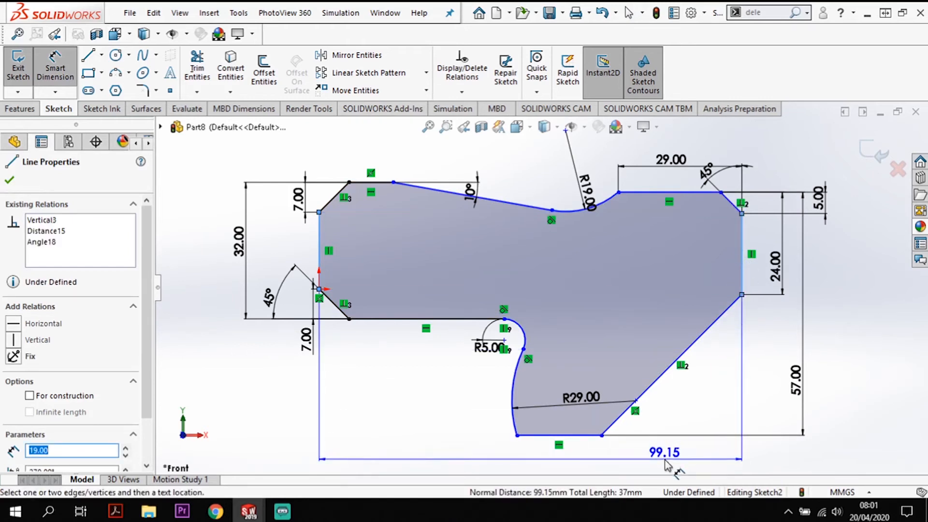
{"action": "left_click", "coordinate": [666, 464]}
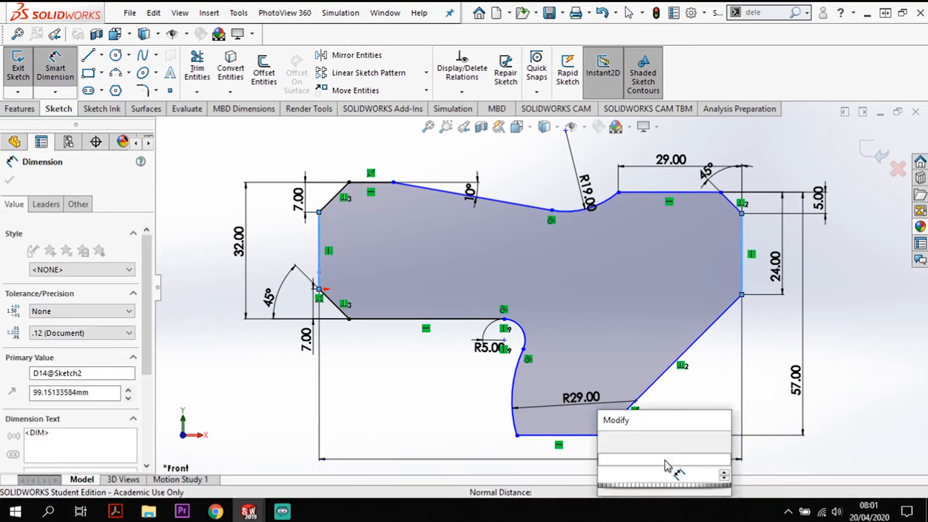
{"action": "type", "text": "81"}
{"action": "key", "text": "Return"}
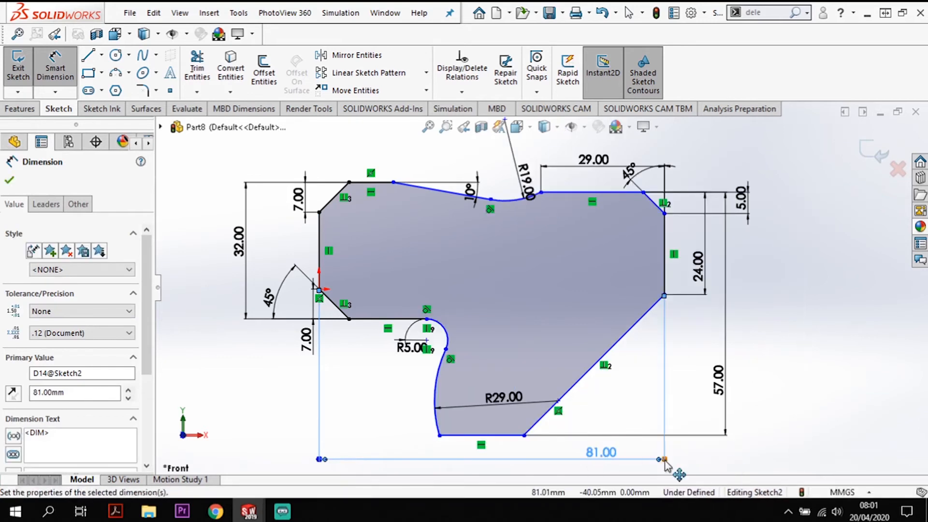
- Dimension the vertical distance from the lowest horizontal edge to the centre point of the 29 mm radius arc as 19 mm
{"action": "left_click", "coordinate": [501, 436]}
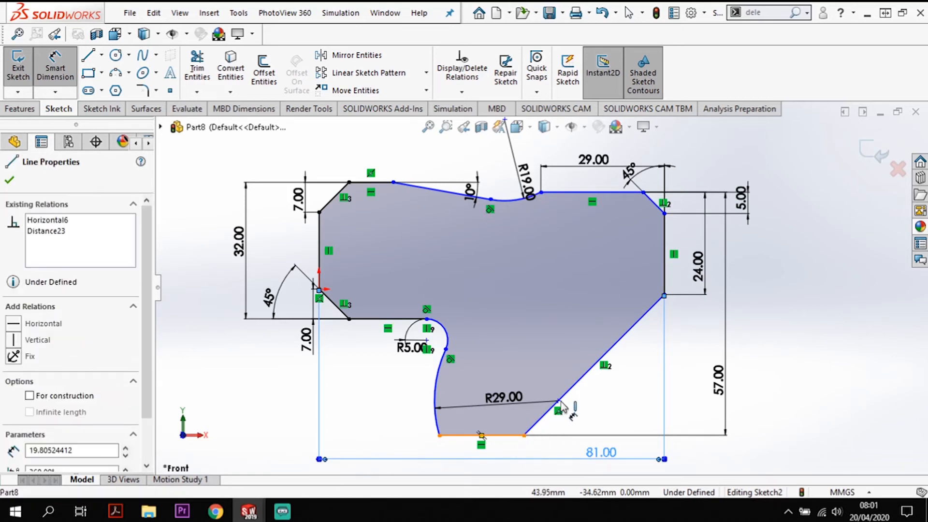
{"action": "left_click", "coordinate": [558, 401]}
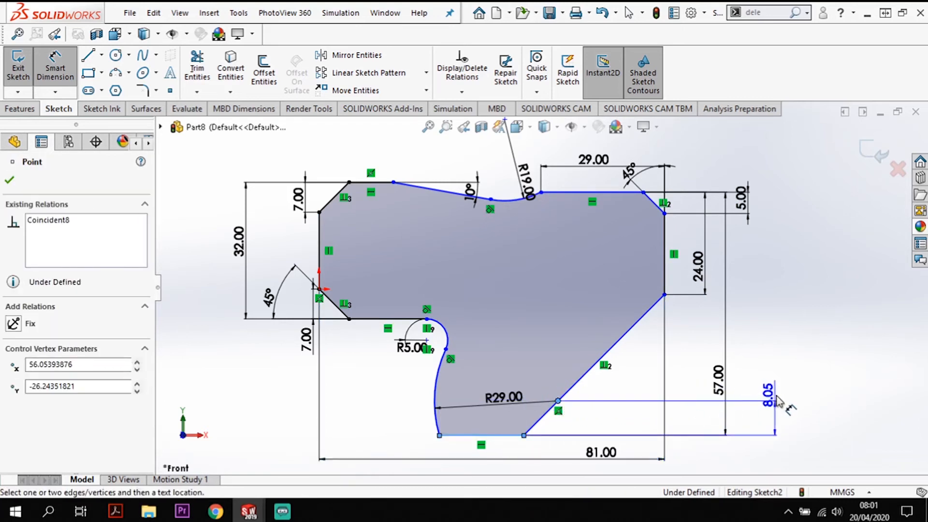
{"action": "left_click", "coordinate": [777, 402]}
{"action": "type", "text": "19"}
{"action": "key", "text": "Return"}
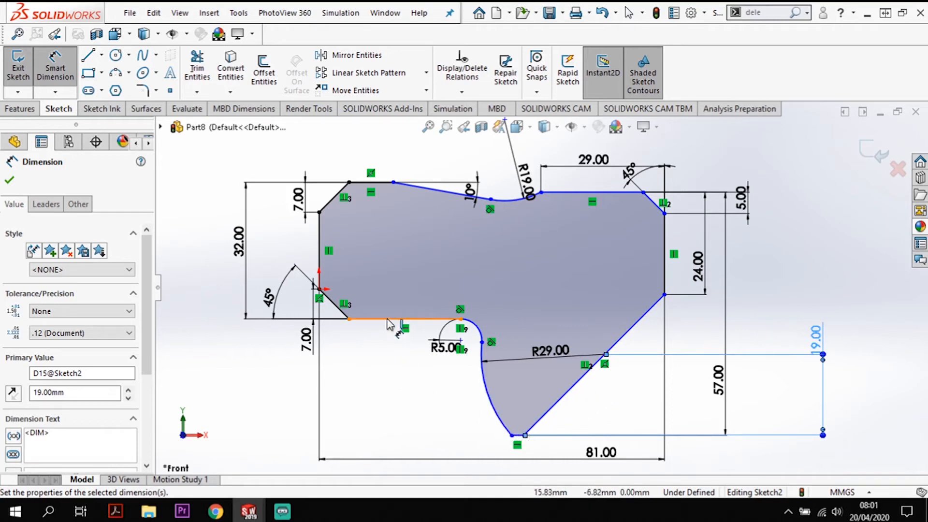
- Dimension the vertical distance from the lower-left horizontal line to the right end of the lowest edge as 19 mm
{"action": "left_click", "coordinate": [521, 435]}
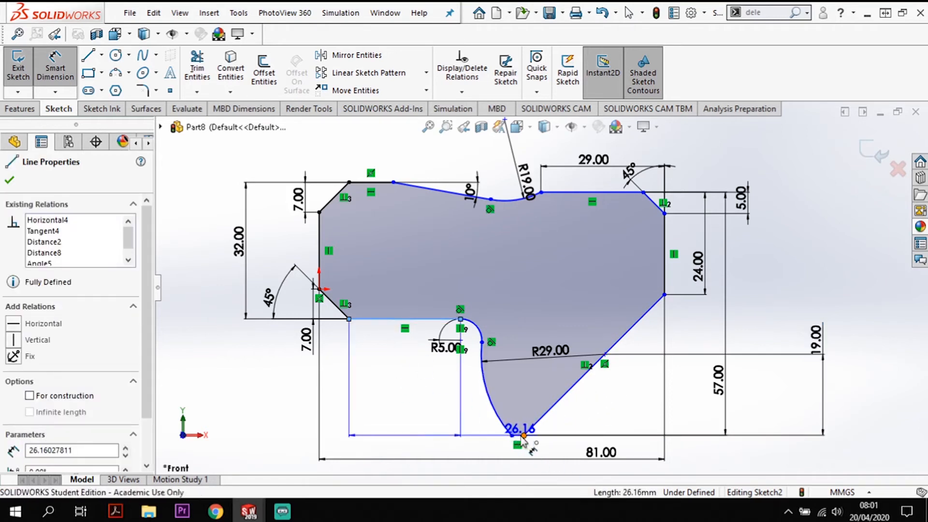
{"action": "left_click", "coordinate": [523, 435]}
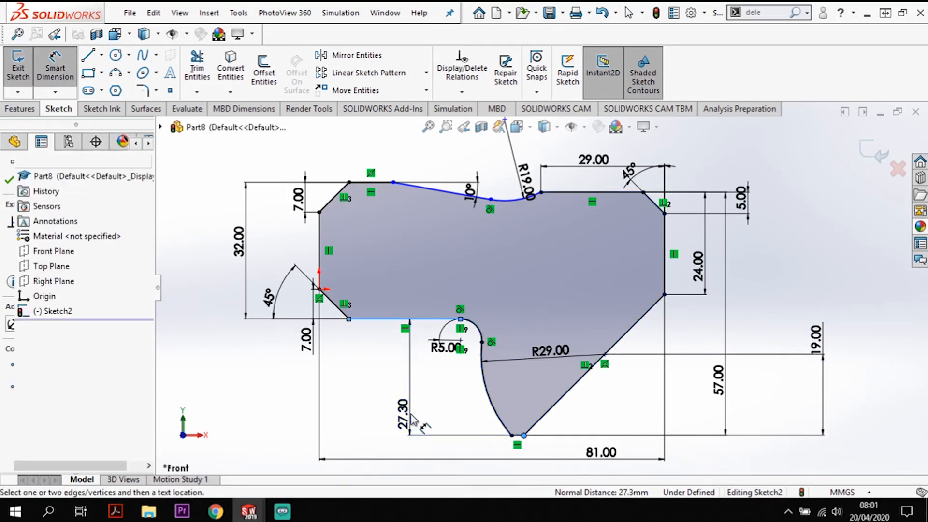
{"action": "left_click", "coordinate": [412, 419]}
{"action": "type", "text": "19"}
{"action": "key", "text": "Return"}
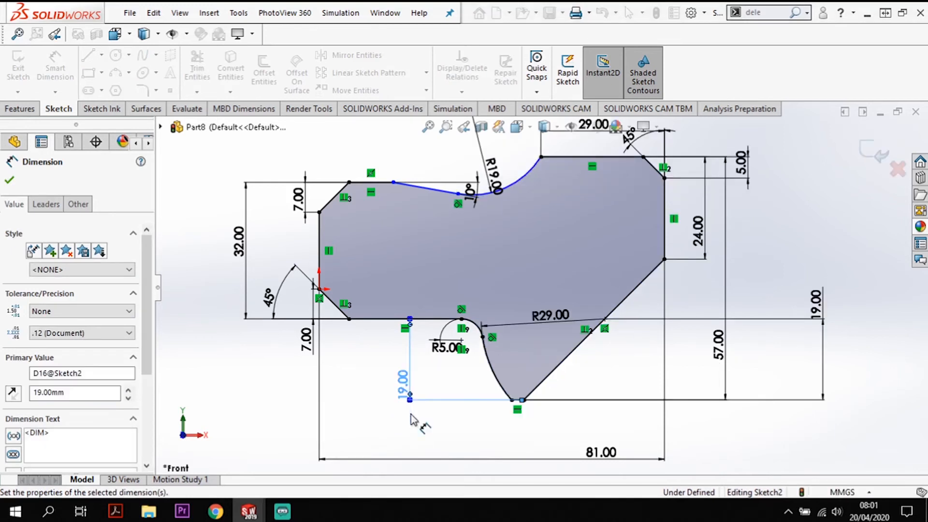
- Dimension the horizontal distance from the left vertical line to the start of the 10-degree slanted line as 14 mm
{"action": "scroll", "coordinate": [552, 244], "scroll_direction": "down", "scroll_amount": 2}
{"action": "scroll", "coordinate": [552, 243], "scroll_direction": "up", "scroll_amount": 2}
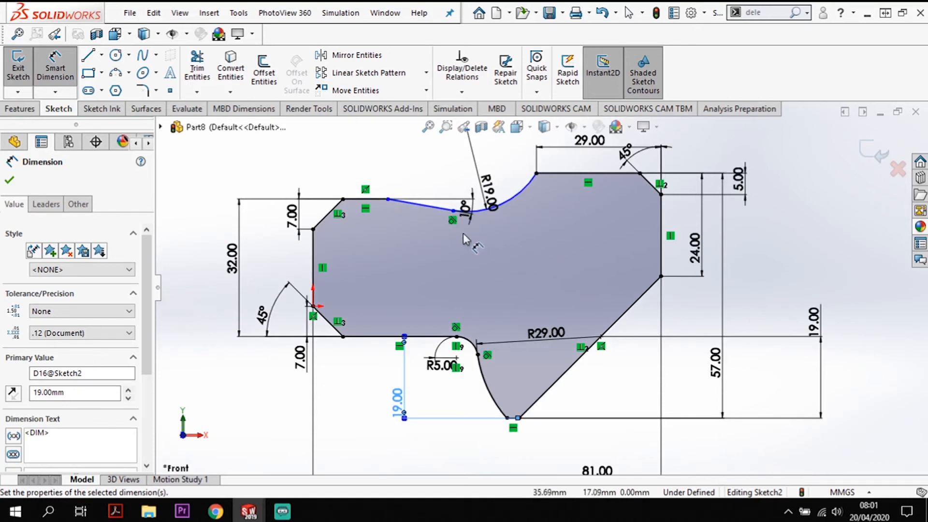
{"action": "left_click", "coordinate": [320, 252]}
{"action": "left_click", "coordinate": [387, 199]}
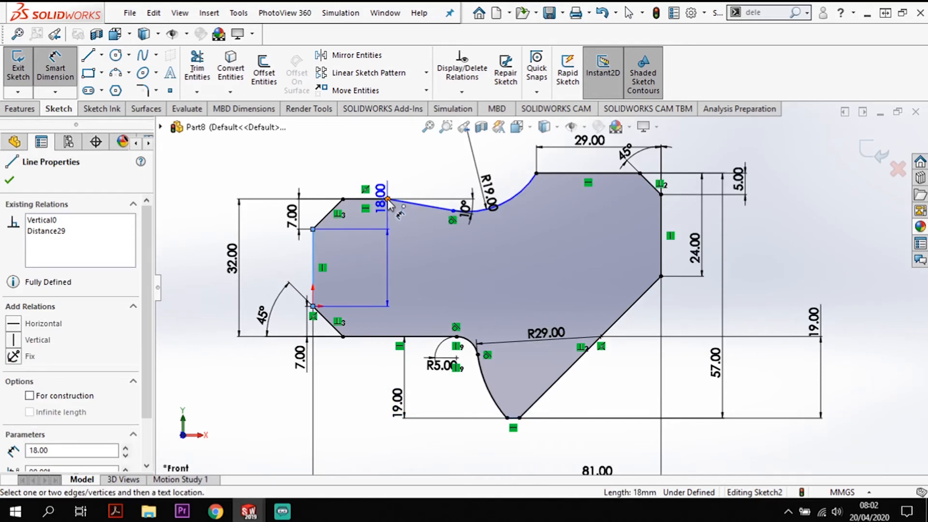
{"action": "left_click", "coordinate": [349, 163]}
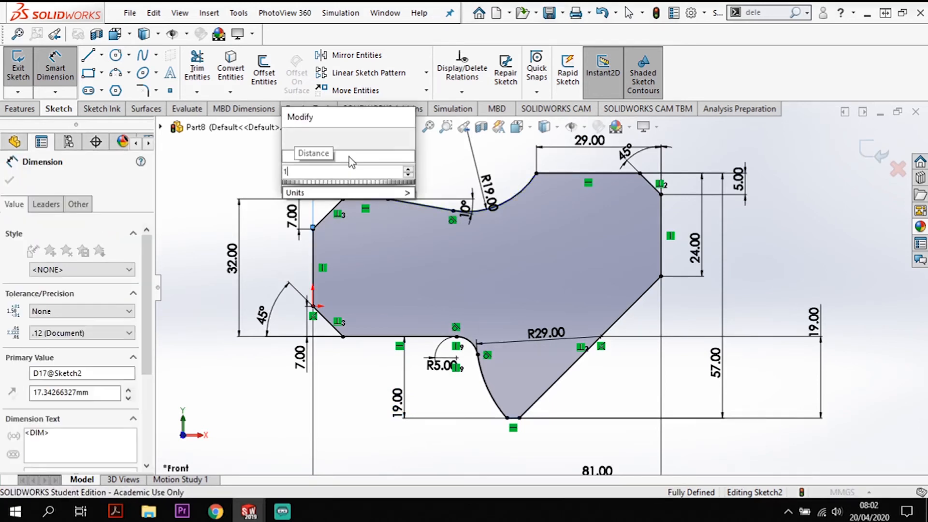
{"action": "key", "text": "Return"}
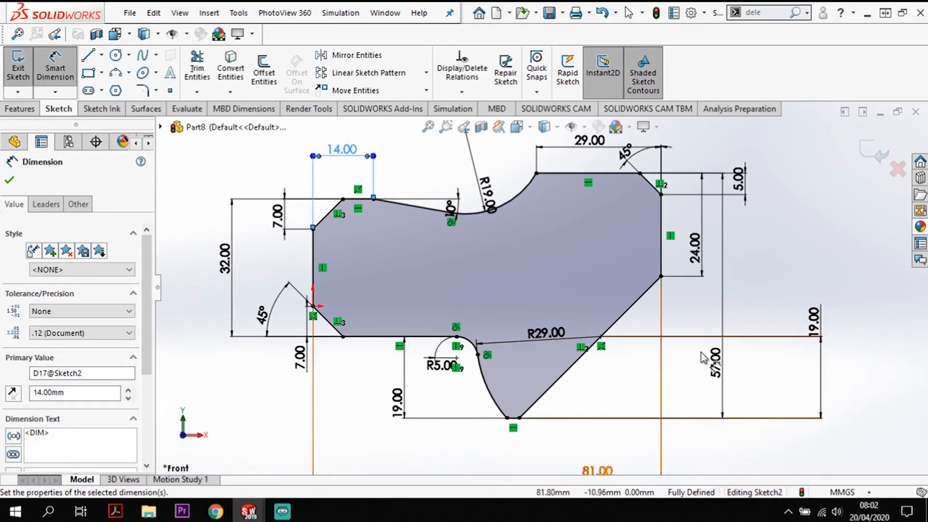
- Reposition the text of the arc centre's 19 mm dimension so it sits between its extension lines
{"action": "left_click", "coordinate": [819, 344]}
{"action": "left_click_drag", "start_coordinate": [818, 344], "coordinate": [821, 370]}
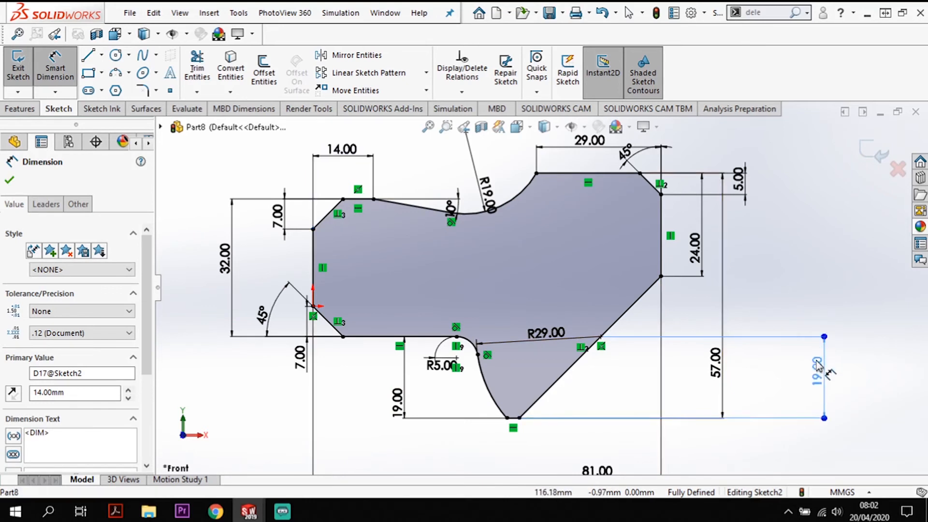
- Move the text of the upper-right chamfer's 5 mm dimension outside its extension lines
{"action": "left_click", "coordinate": [741, 157]}
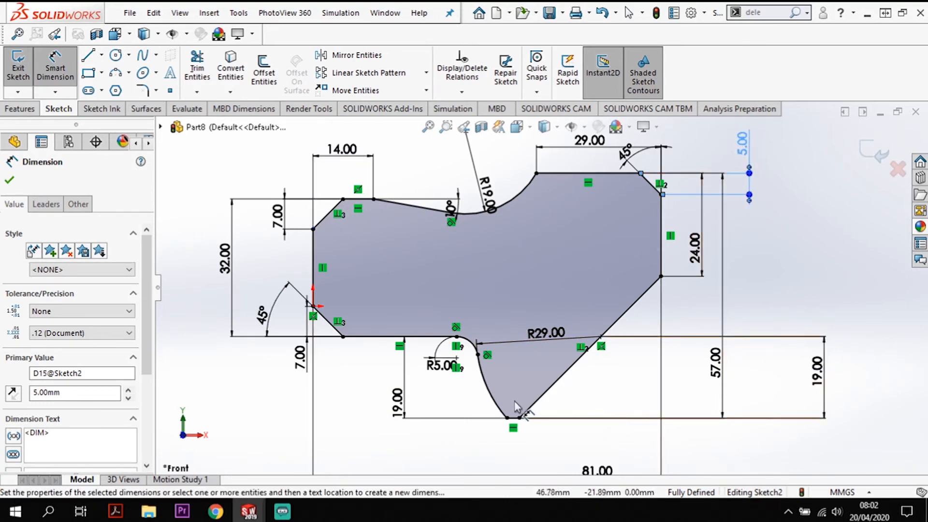
{"action": "key", "text": "f"}
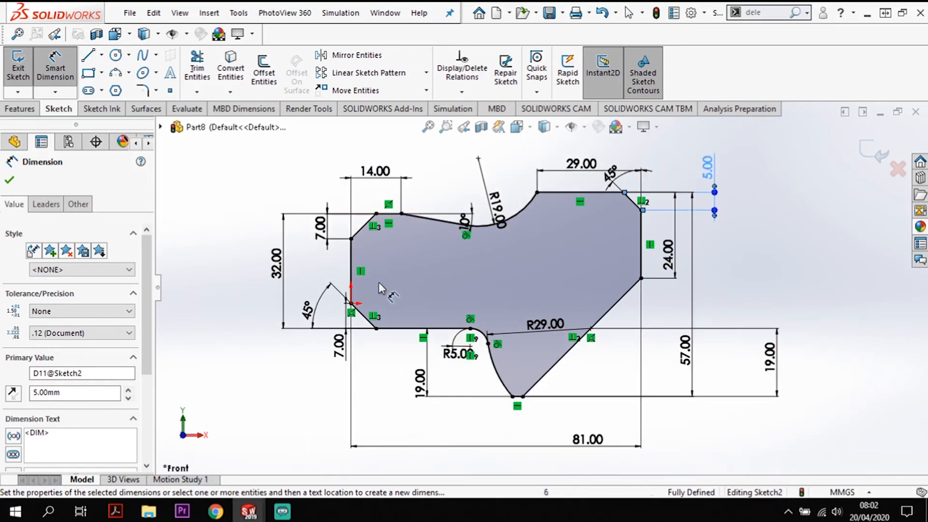
- Sketch a circle in the left part of the profile, centred about 11 mm from the left edge and 17 mm above the lower-left edge
{"action": "left_click", "coordinate": [116, 56]}
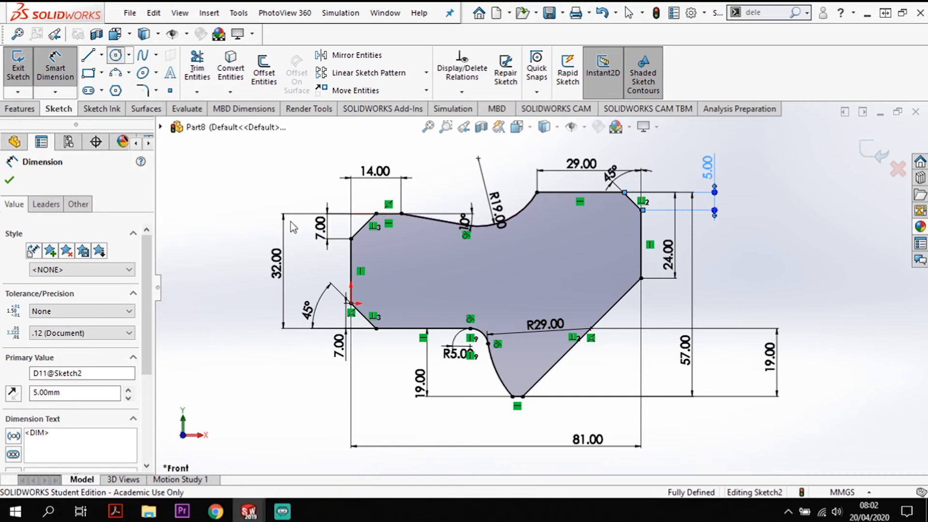
{"action": "left_click", "coordinate": [391, 268]}
{"action": "left_click", "coordinate": [409, 279]}
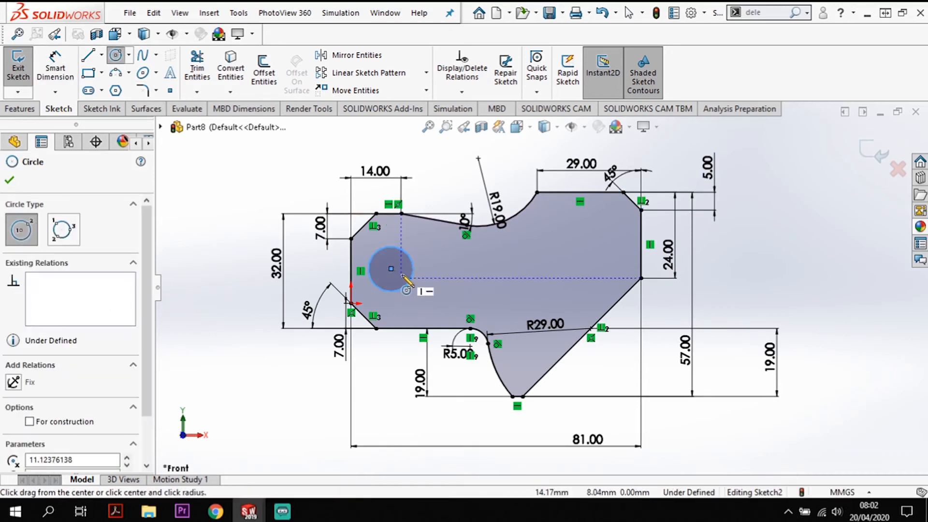
{"action": "key", "text": "Escape"}
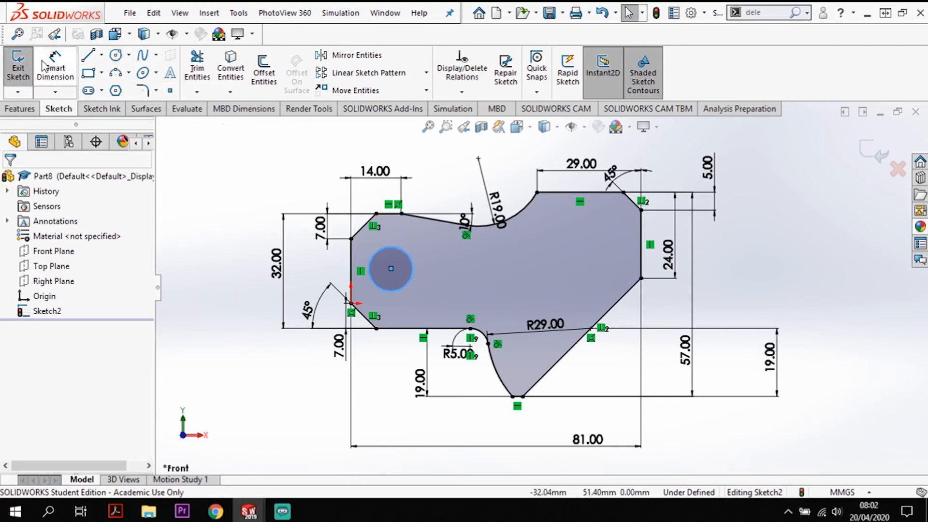
- Dimension the vertical distance from the lower-left horizontal line to the circle's centre as 14 mm
{"action": "left_click", "coordinate": [59, 64]}
{"action": "left_click", "coordinate": [391, 268]}
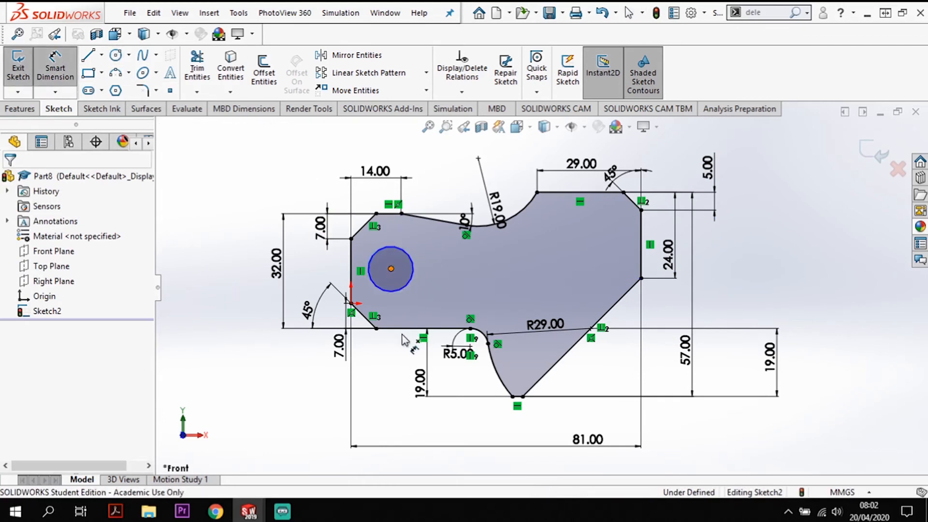
{"action": "left_click", "coordinate": [403, 330]}
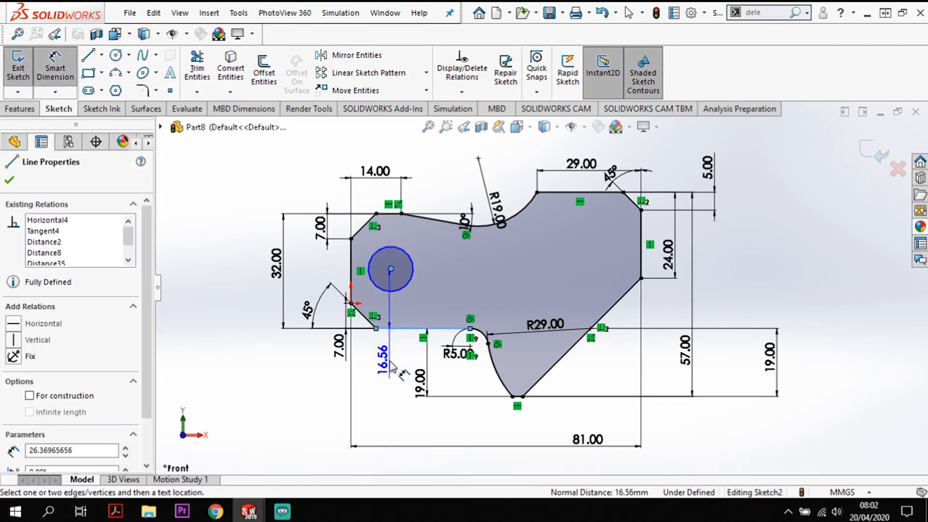
{"action": "left_click", "coordinate": [393, 366]}
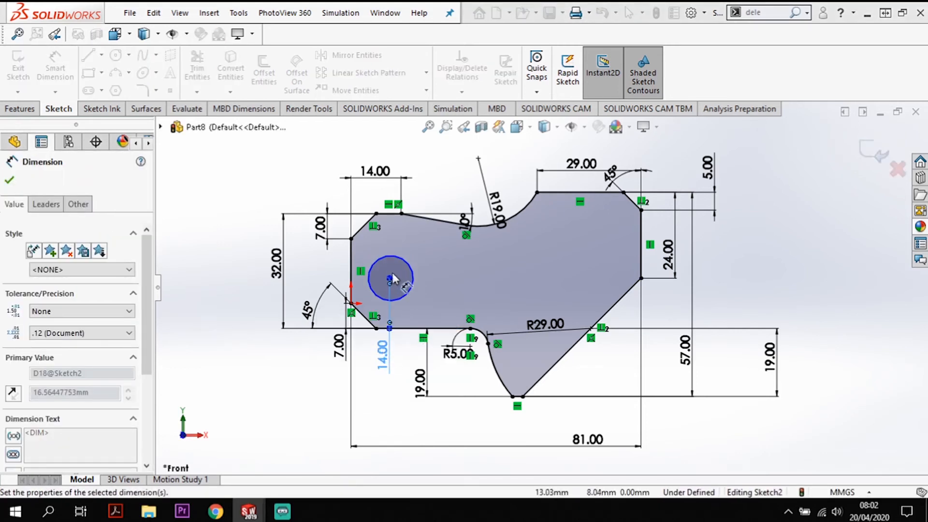
- Dimension the horizontal distance from the left vertical line to the circle's centre as 14 mm
{"action": "left_click", "coordinate": [351, 269]}
{"action": "left_click", "coordinate": [390, 278]}
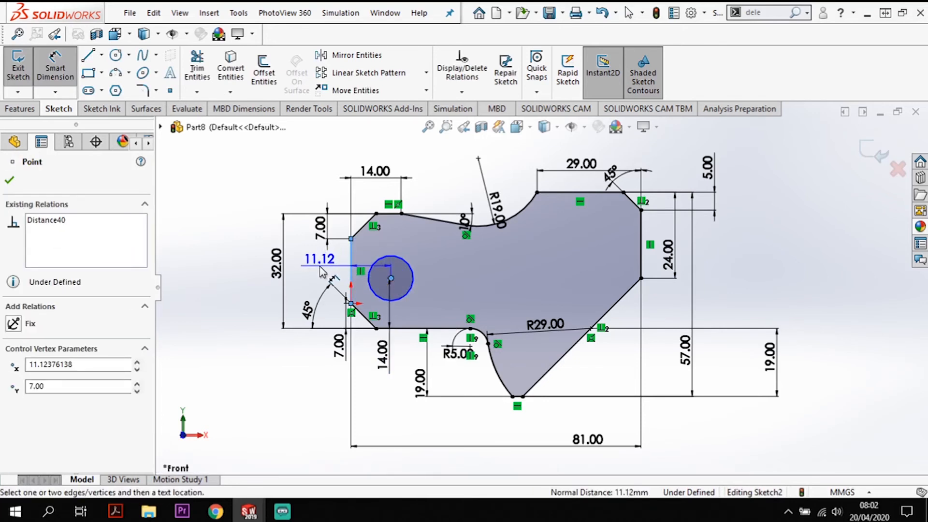
{"action": "left_click", "coordinate": [319, 273]}
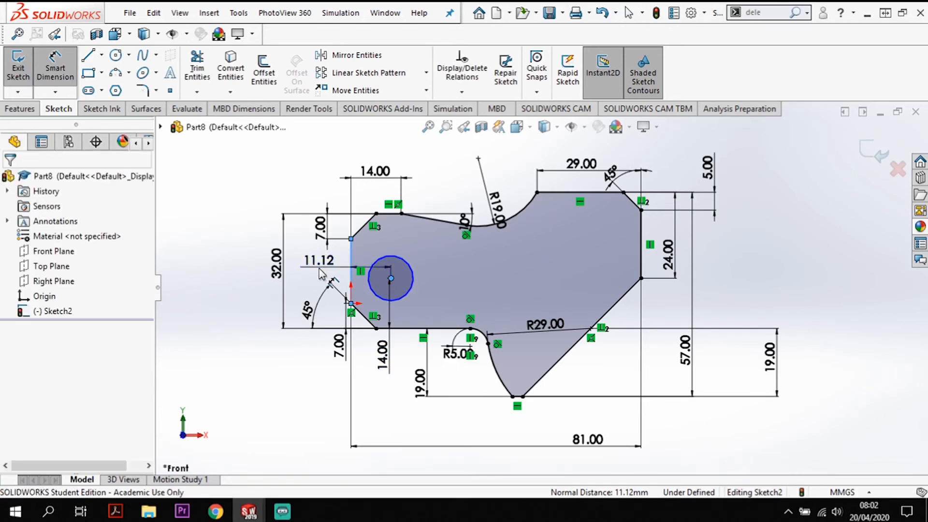
{"action": "key", "text": "Return"}
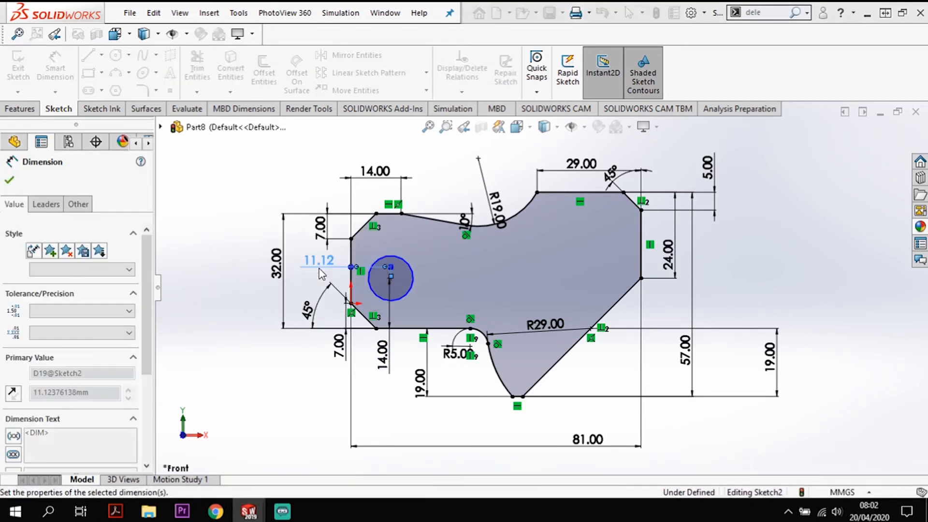
- Dimension the circle's diameter as 14 mm and place the dimension vertically beside the circle, inside the profile
{"action": "left_click", "coordinate": [422, 274]}
{"action": "left_click", "coordinate": [456, 266]}
{"action": "key", "text": "Return"}
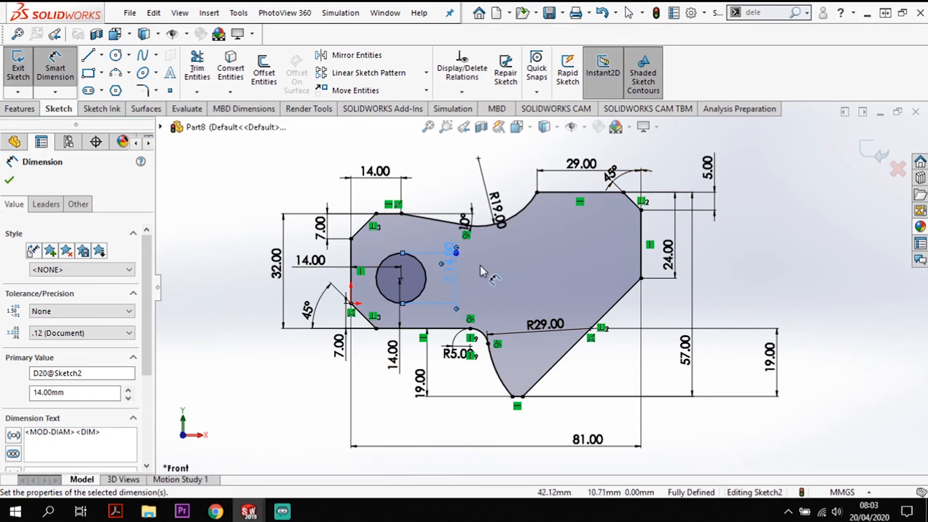
{"action": "left_click", "coordinate": [261, 368]}
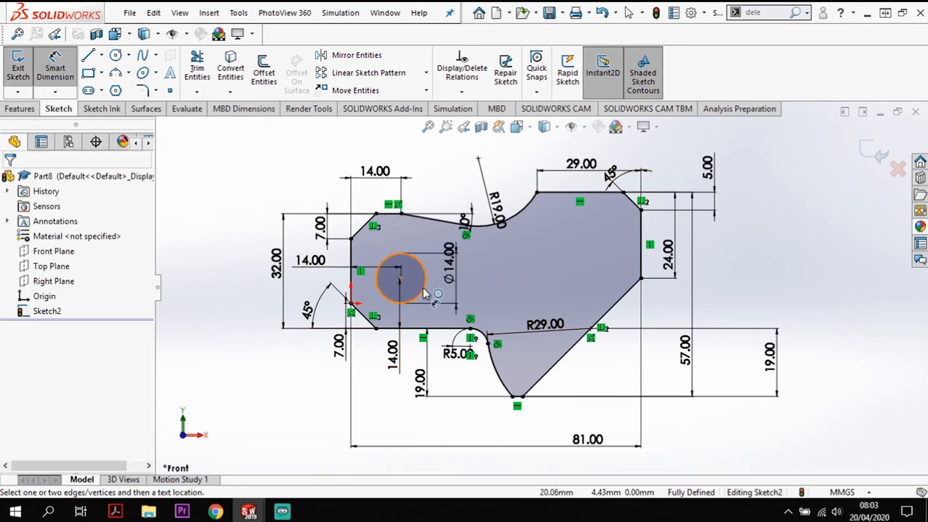
{"action": "left_click", "coordinate": [449, 270]}
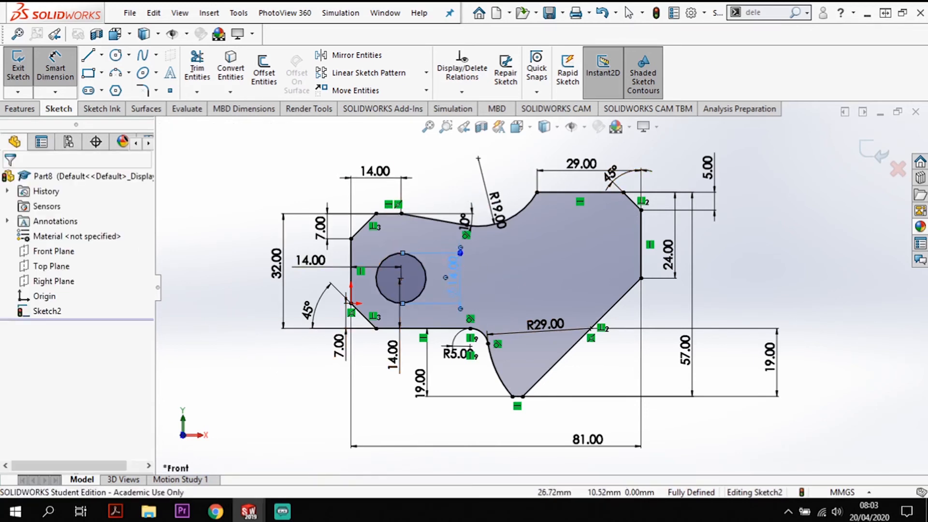
{"action": "left_click", "coordinate": [279, 373]}
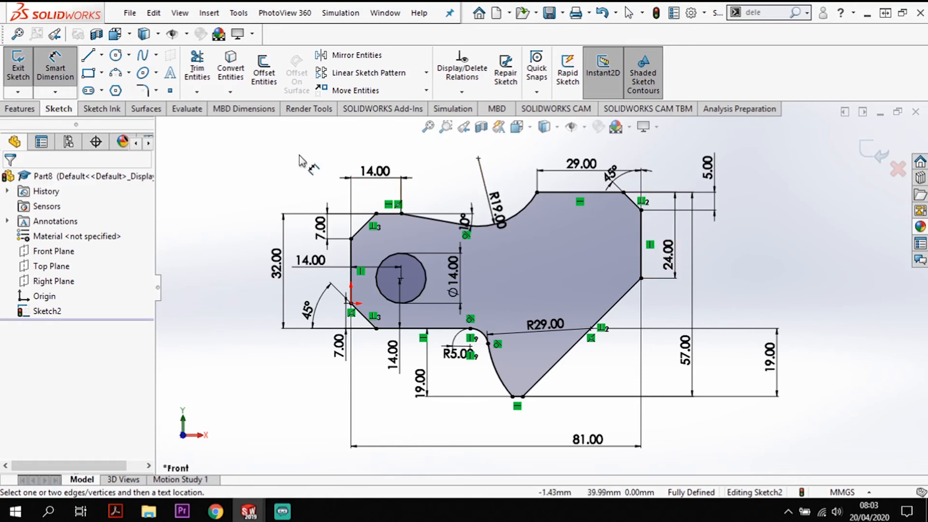
- Extrude the finished profile as a blind boss 43 mm deep from the sketch plane
{"action": "left_click", "coordinate": [24, 110]}
{"action": "left_click", "coordinate": [27, 82]}
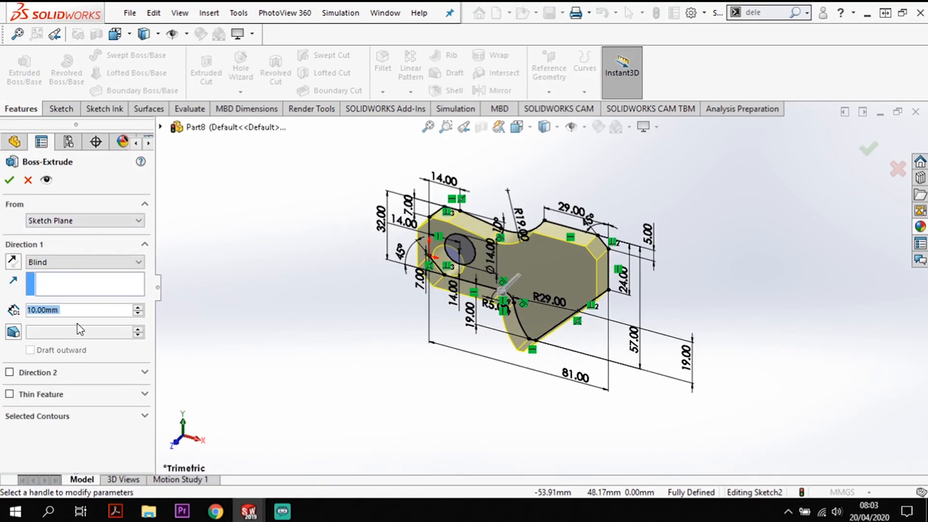
{"action": "type", "text": "43"}
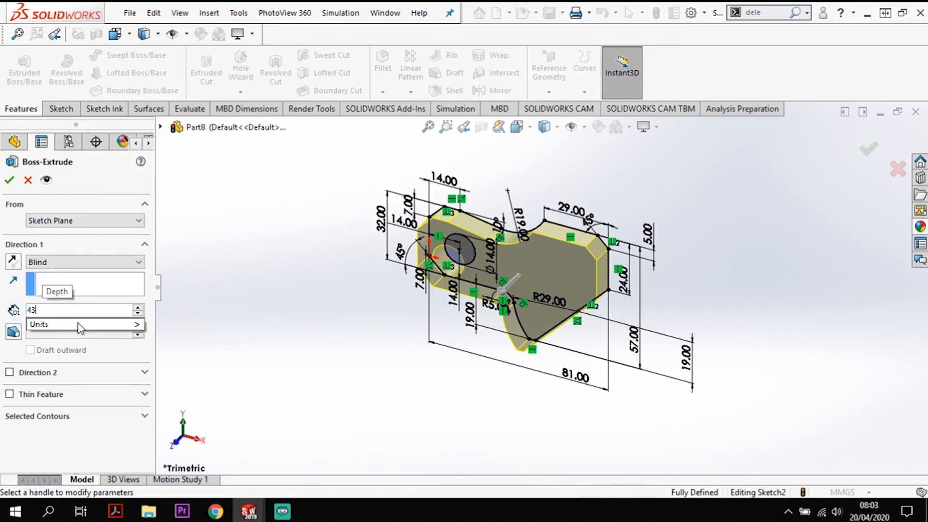
{"action": "key", "text": "Return"}
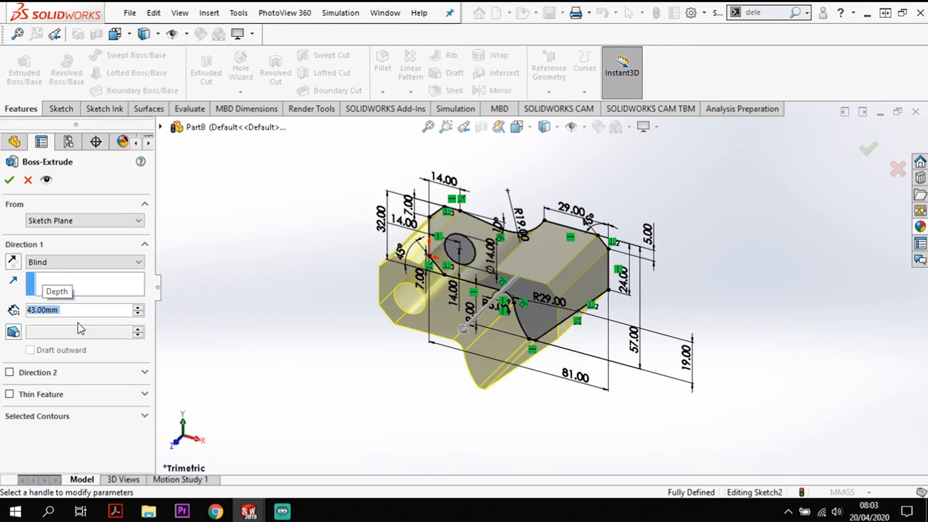
{"action": "left_click", "coordinate": [9, 180]}
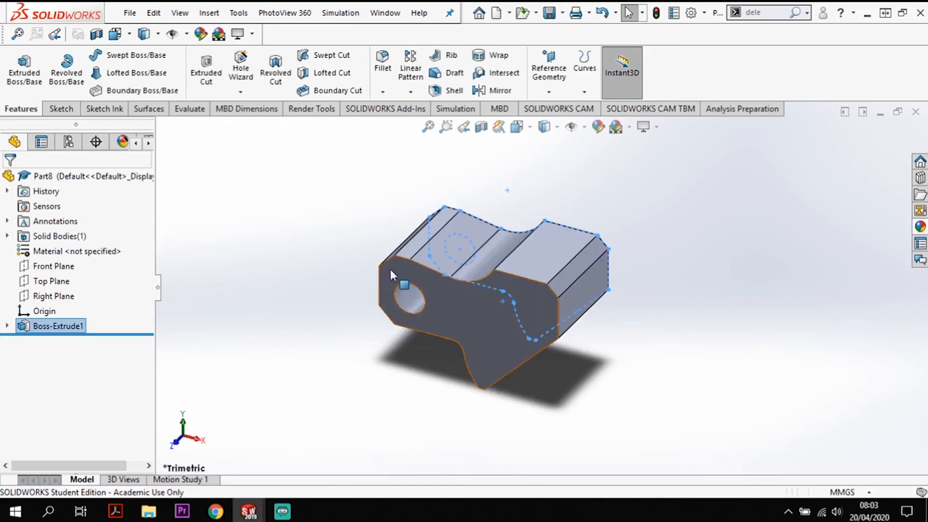
{"action": "left_click", "coordinate": [323, 279]}
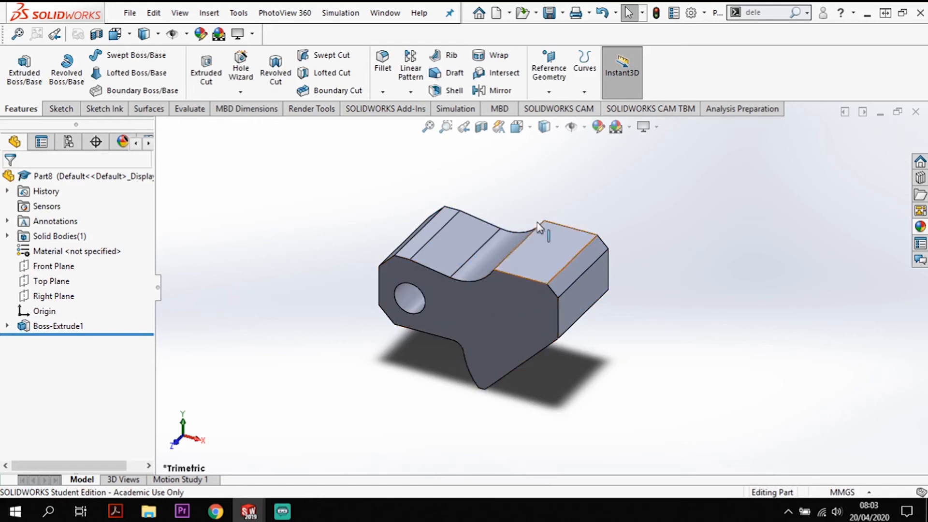
- Assign the steel material AISI 1020 to the part
{"action": "scroll", "coordinate": [311, 330], "scroll_direction": "down", "scroll_amount": 2}
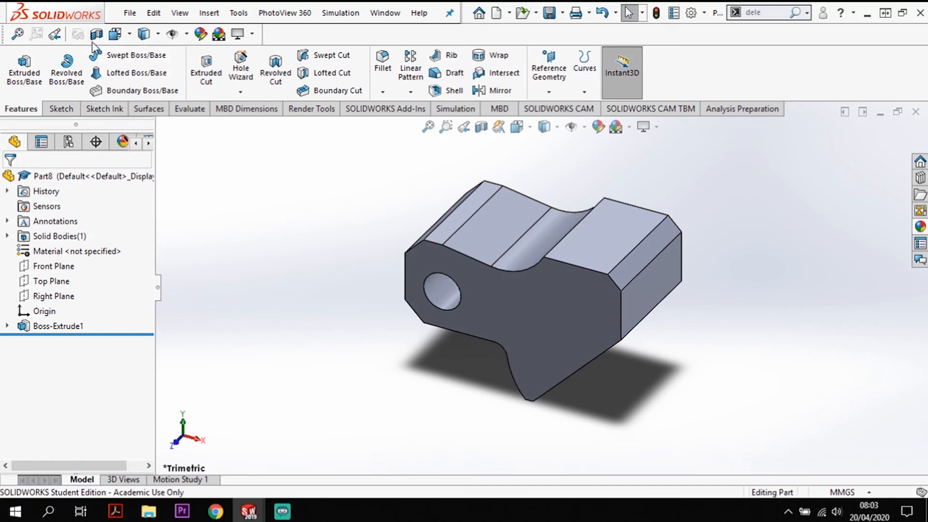
{"action": "right_click", "coordinate": [68, 257]}
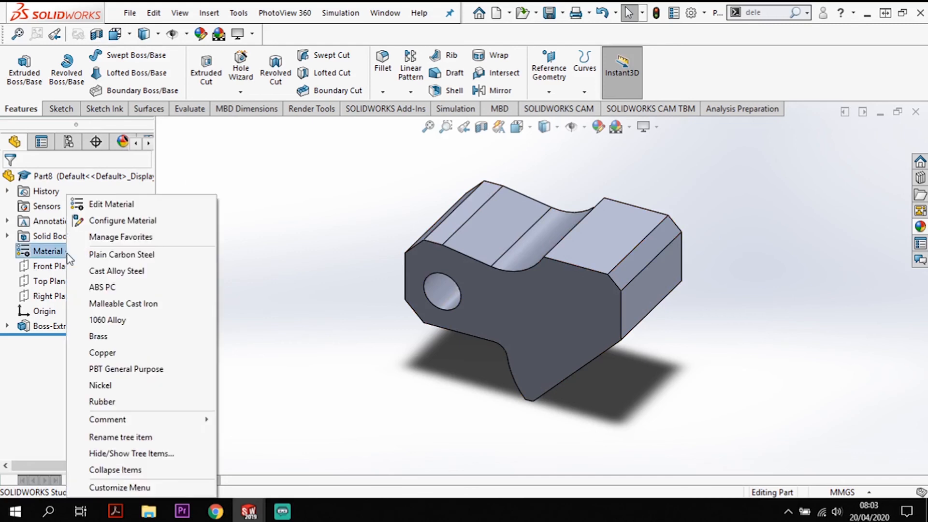
{"action": "left_click", "coordinate": [99, 207]}
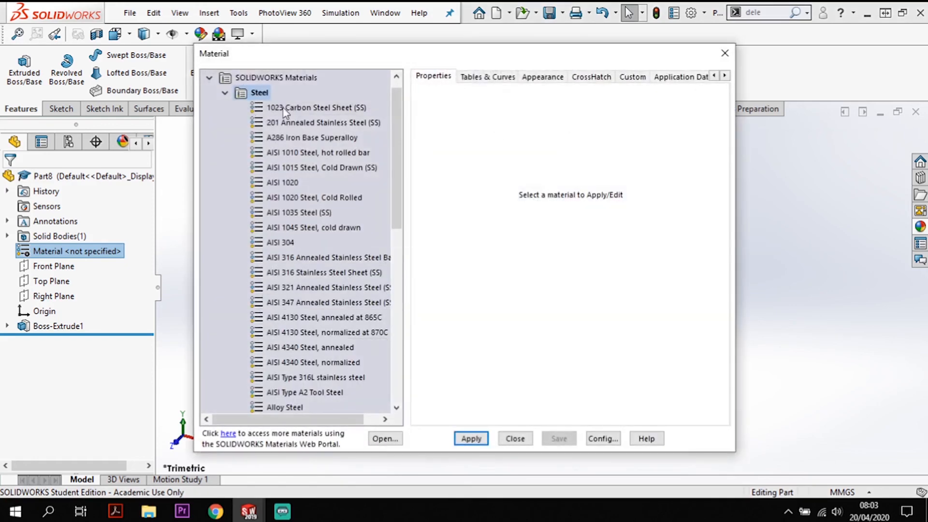
{"action": "left_click", "coordinate": [285, 184]}
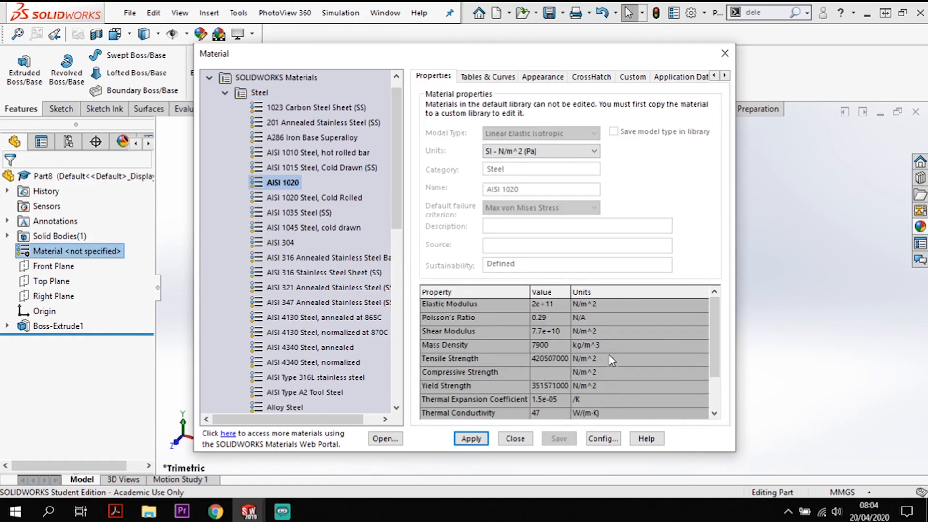
{"action": "left_click", "coordinate": [477, 439]}
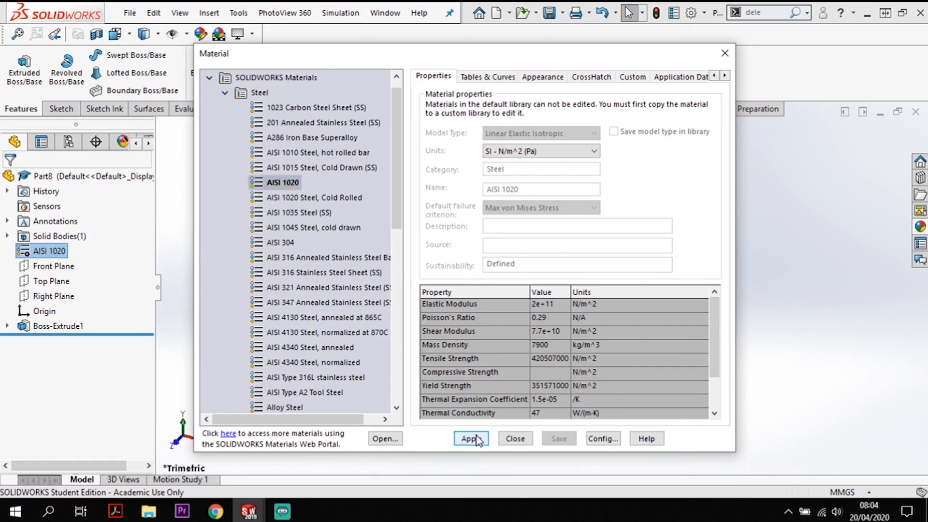
{"action": "left_click", "coordinate": [515, 439]}
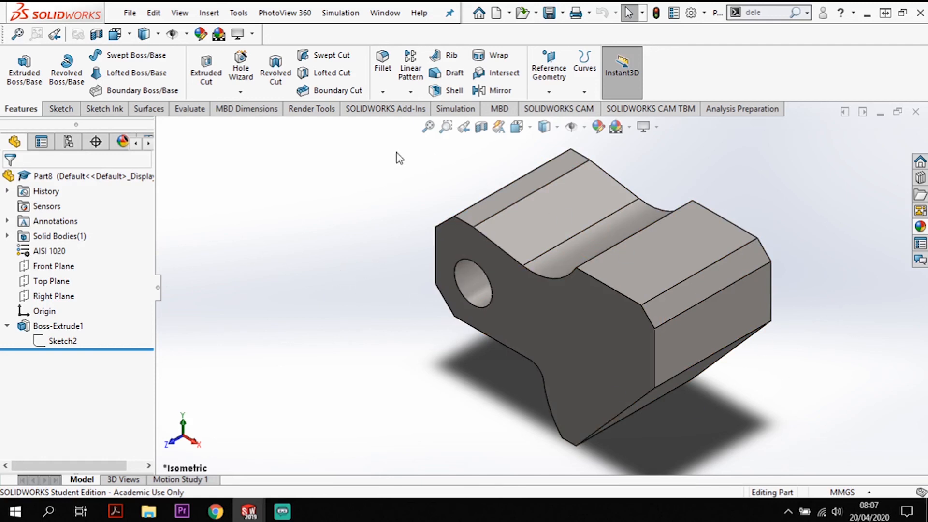
- Evaluate the part's mass properties and read its mass in grams
{"action": "left_click", "coordinate": [198, 109]}
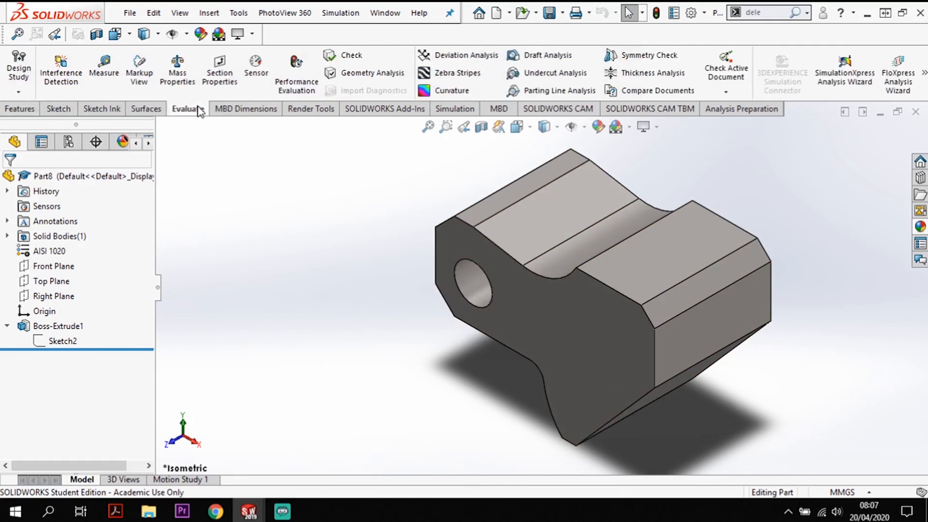
{"action": "left_click", "coordinate": [182, 83]}
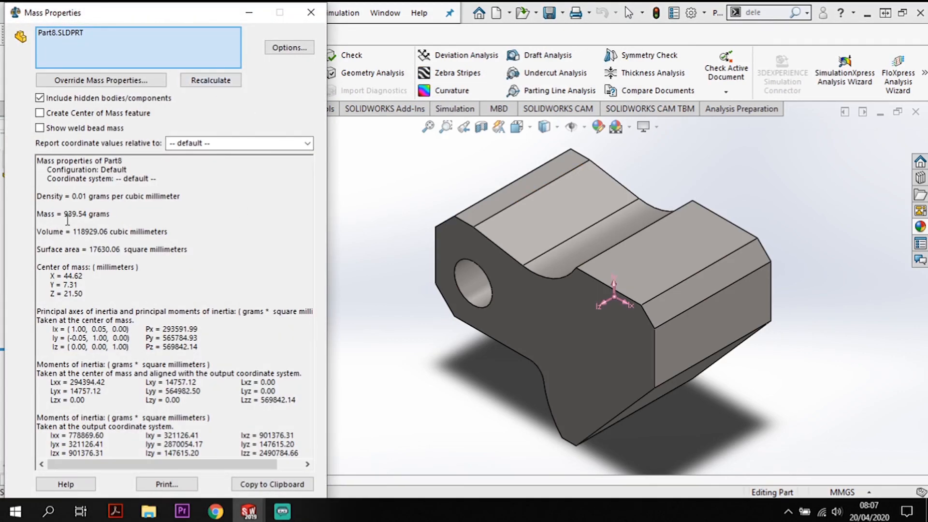
{"action": "left_click_drag", "start_coordinate": [109, 215], "coordinate": [38, 221]}
- Switch to the CSWASampleExam PDF in Acrobat to compare the mass with the answer options, and return to SOLIDWORKS to close the mass report
{"action": "left_click", "coordinate": [115, 511]}
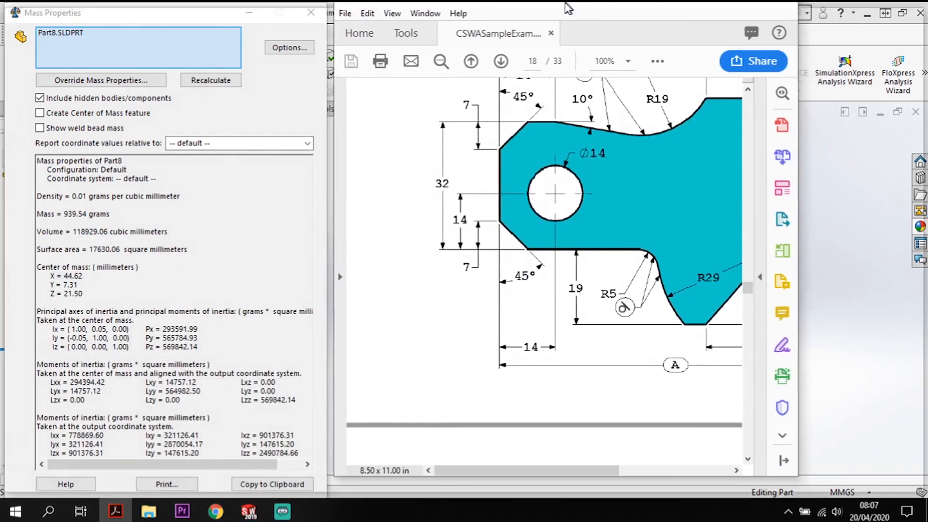
{"action": "double_click", "coordinate": [569, 9]}
{"action": "scroll", "coordinate": [547, 311], "scroll_direction": "down", "scroll_amount": 15}
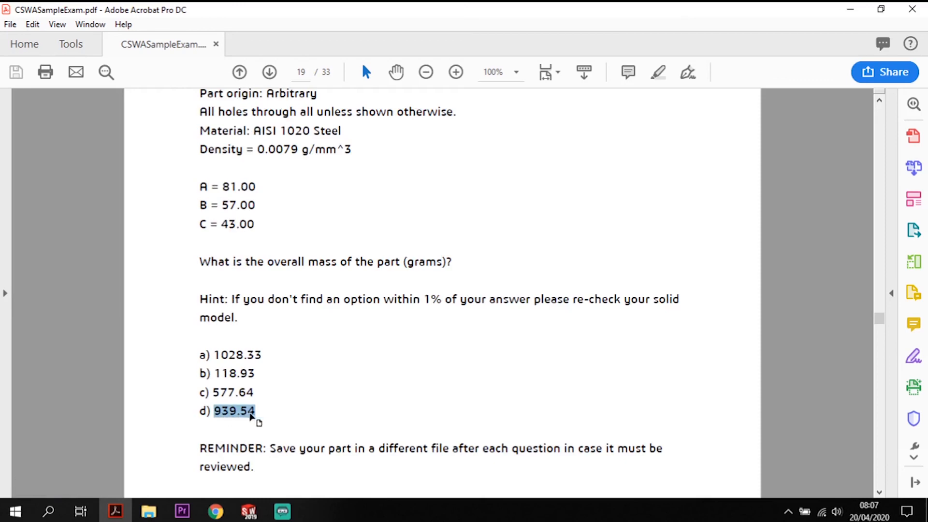
{"action": "left_click_drag", "start_coordinate": [729, 7], "coordinate": [0, 181]}
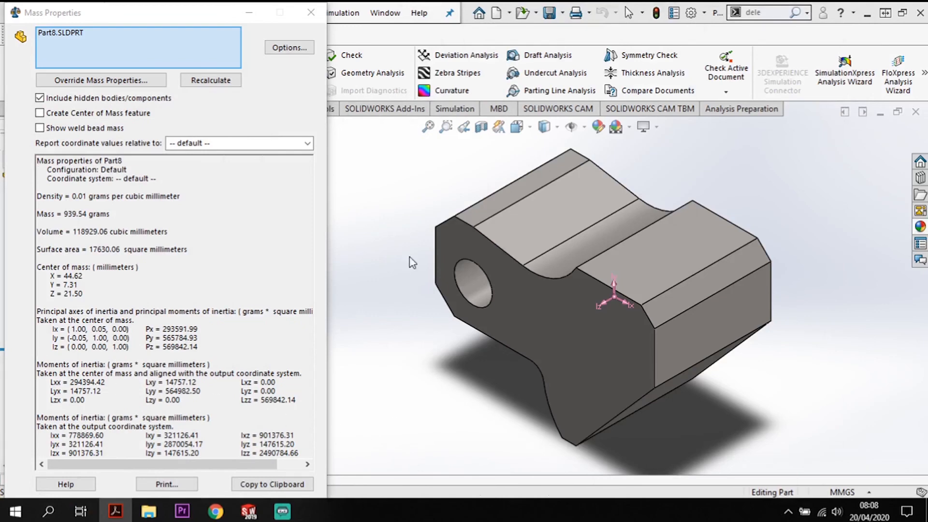
{"action": "left_click", "coordinate": [310, 14]}
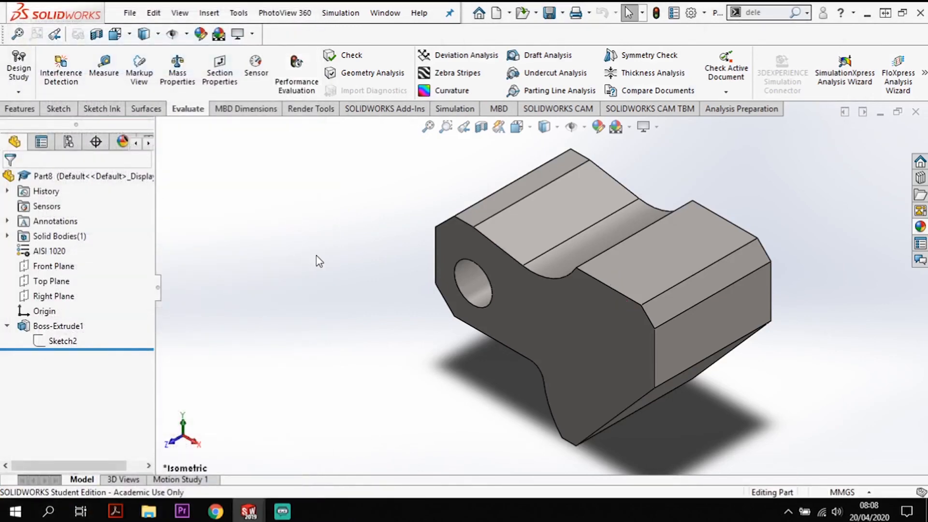